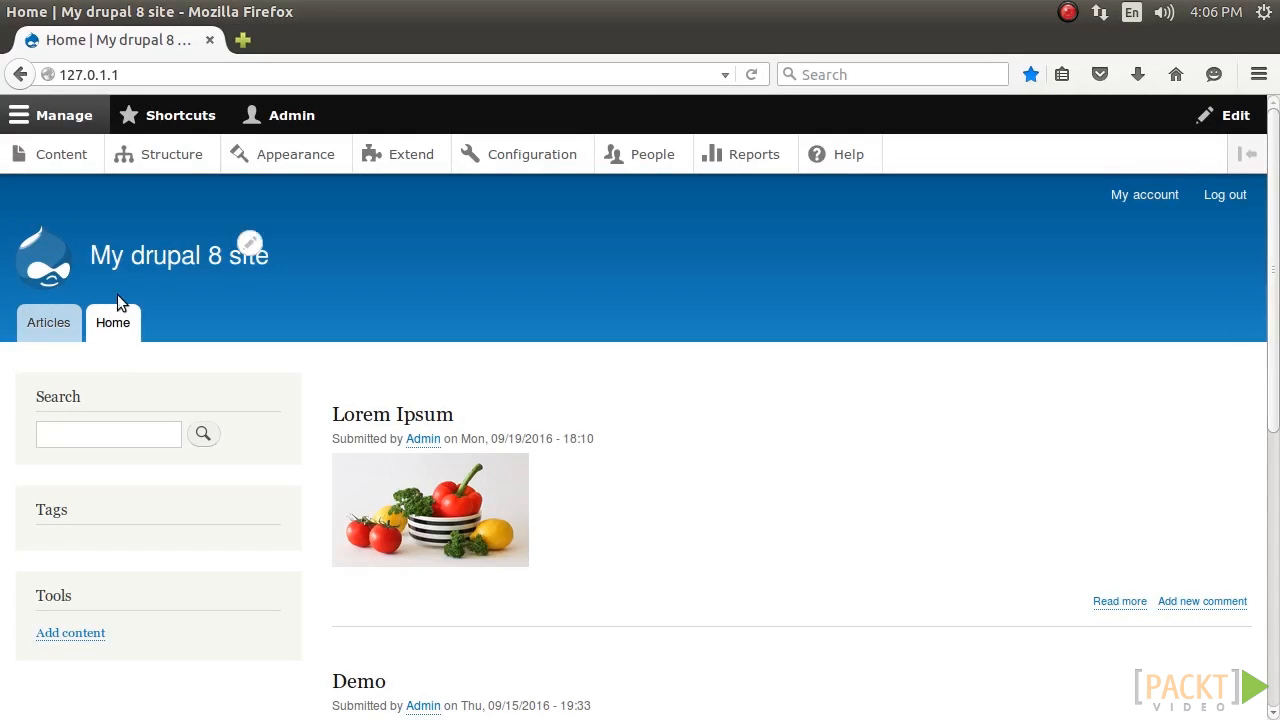
pyautogui.click(242, 40)
pyautogui.write('https://localize')
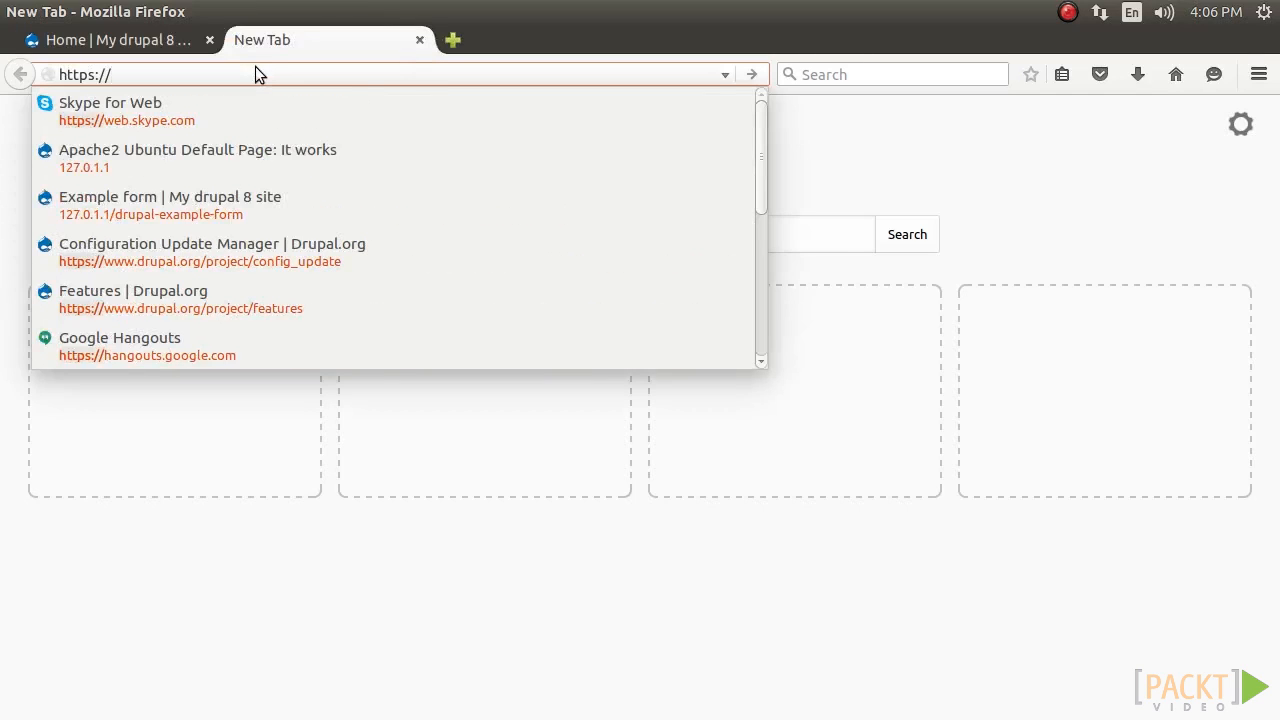
pyautogui.write('.drupal.org/')
pyautogui.press('Return')
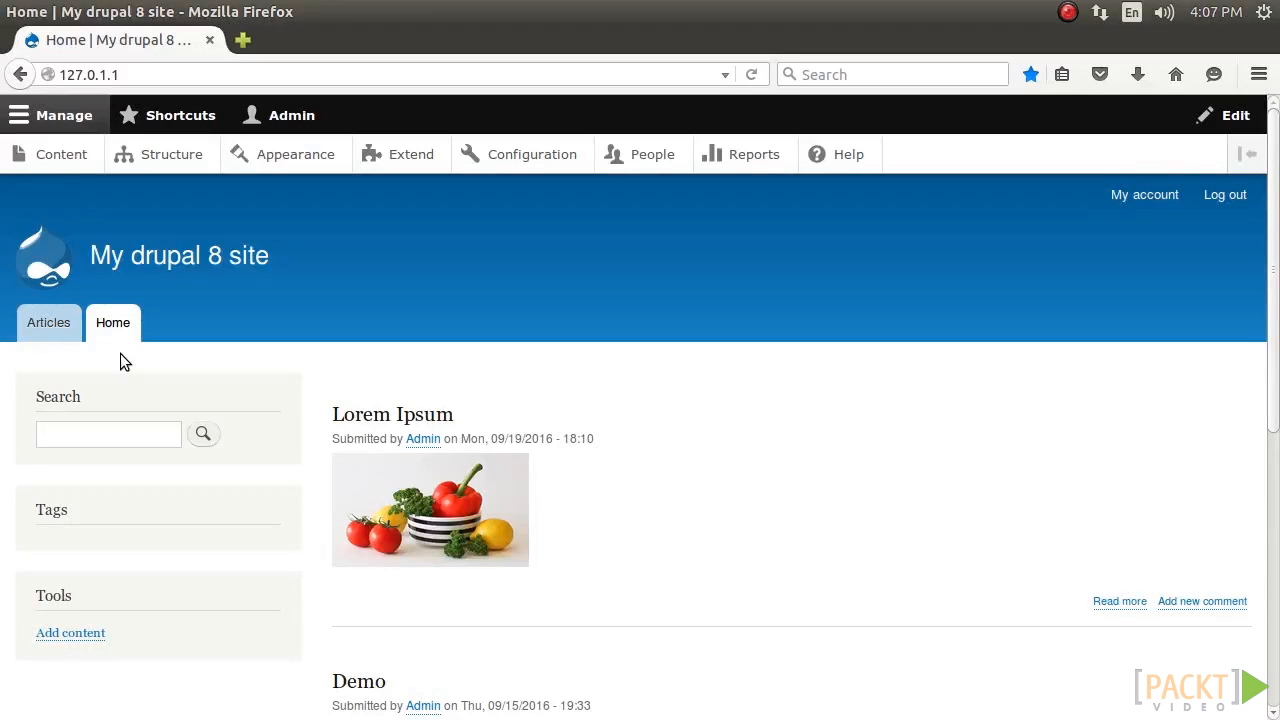
# - Filter the site's modules by "Interface Translation" and install that module together with the required Language module
pyautogui.click(431, 166)
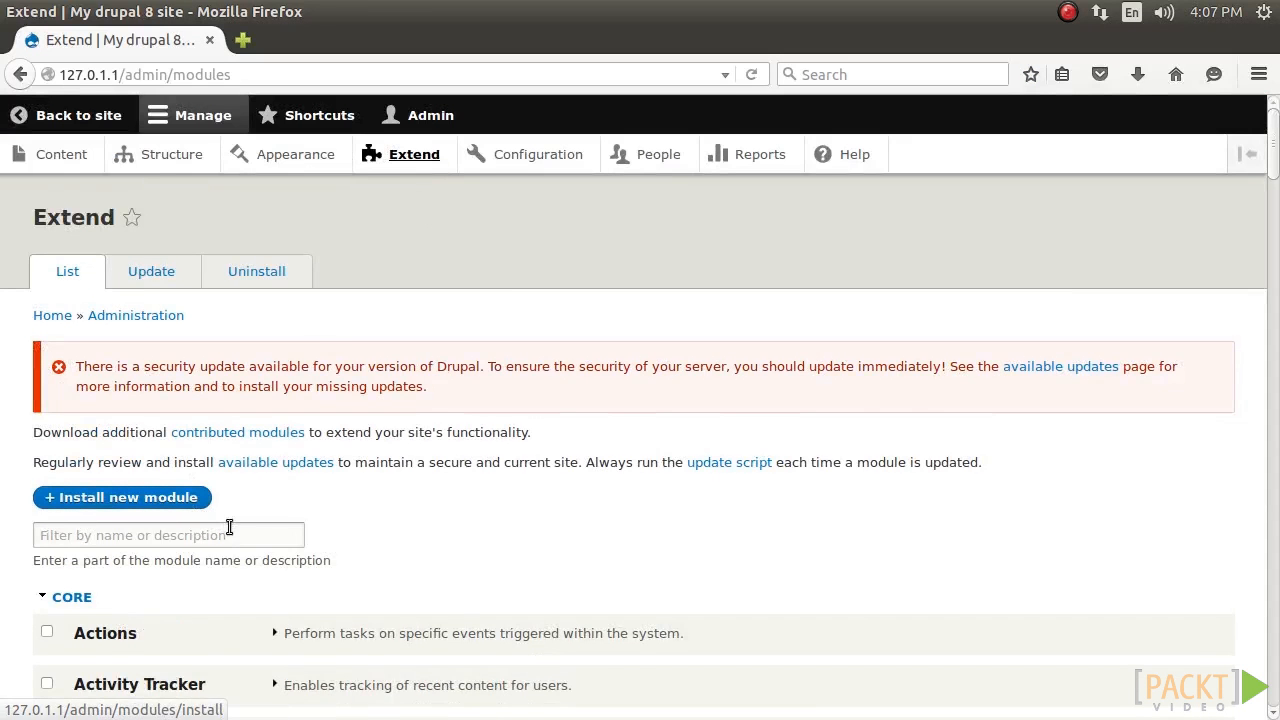
pyautogui.click(230, 537)
pyautogui.write('Interface ')
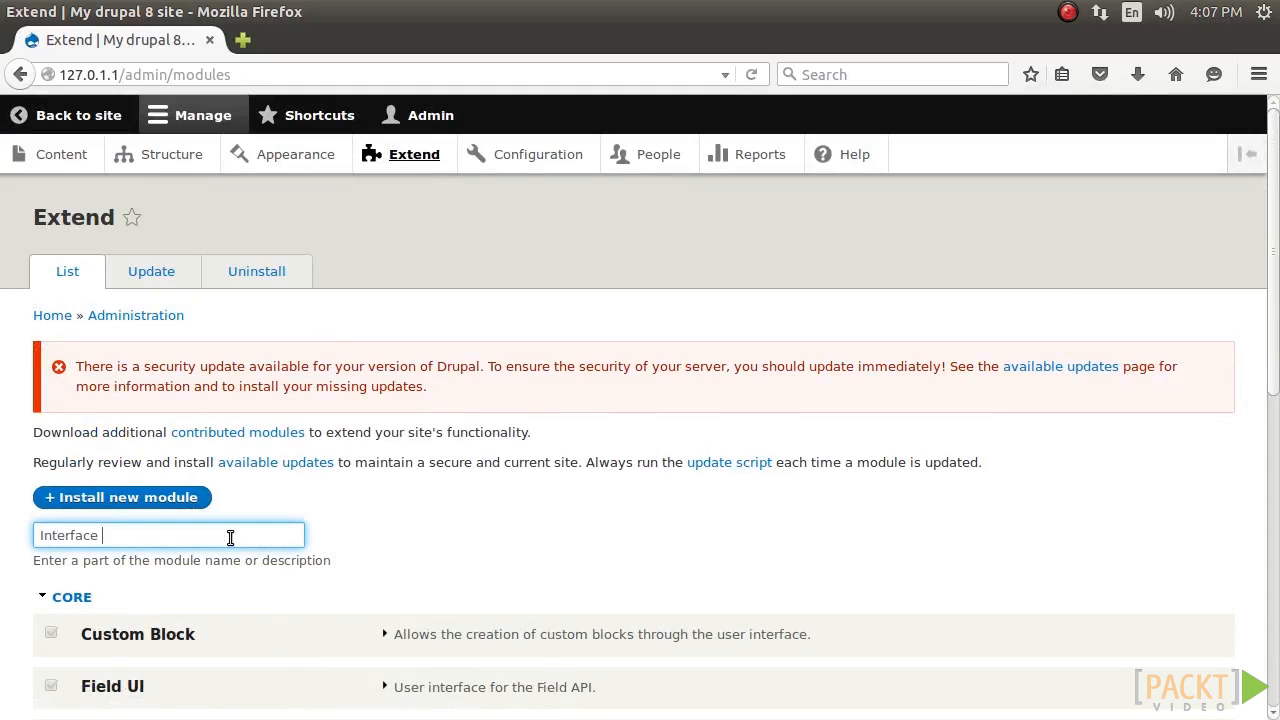
pyautogui.write('Translation')
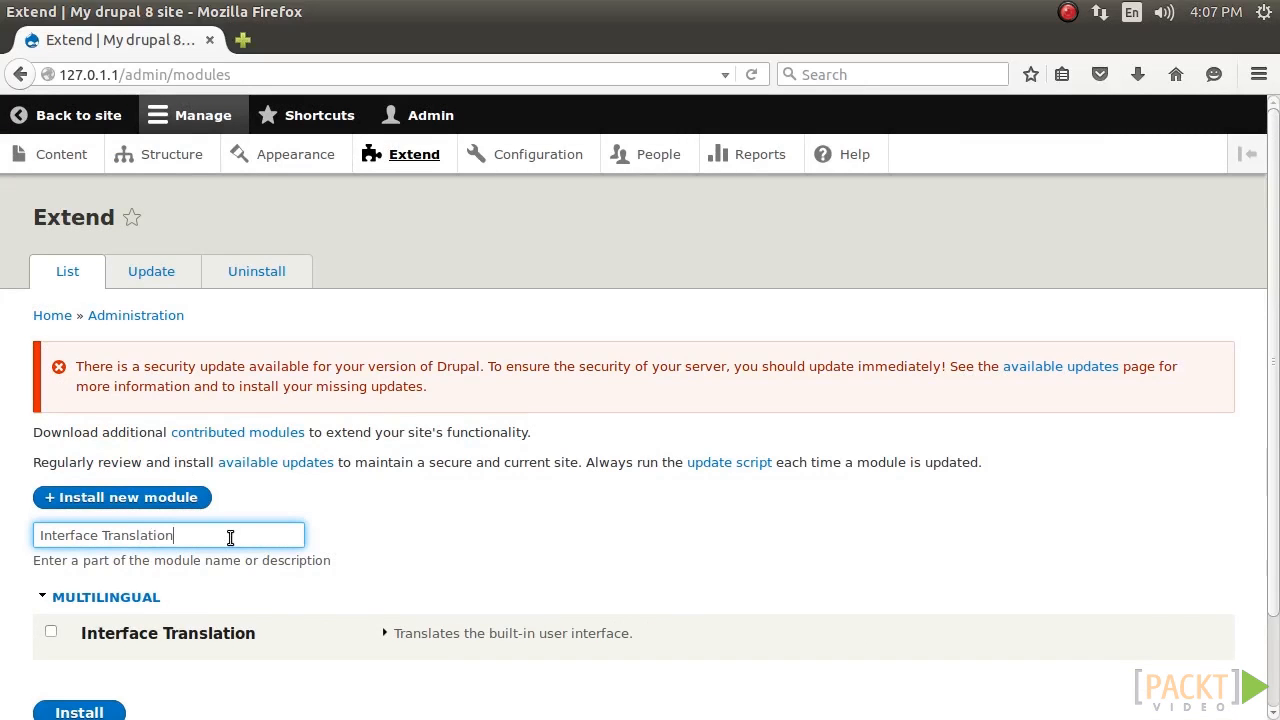
pyautogui.scroll(-2, 92, 528)
pyautogui.click(51, 532)
pyautogui.click(387, 536)
pyautogui.scroll(-2, 271, 601)
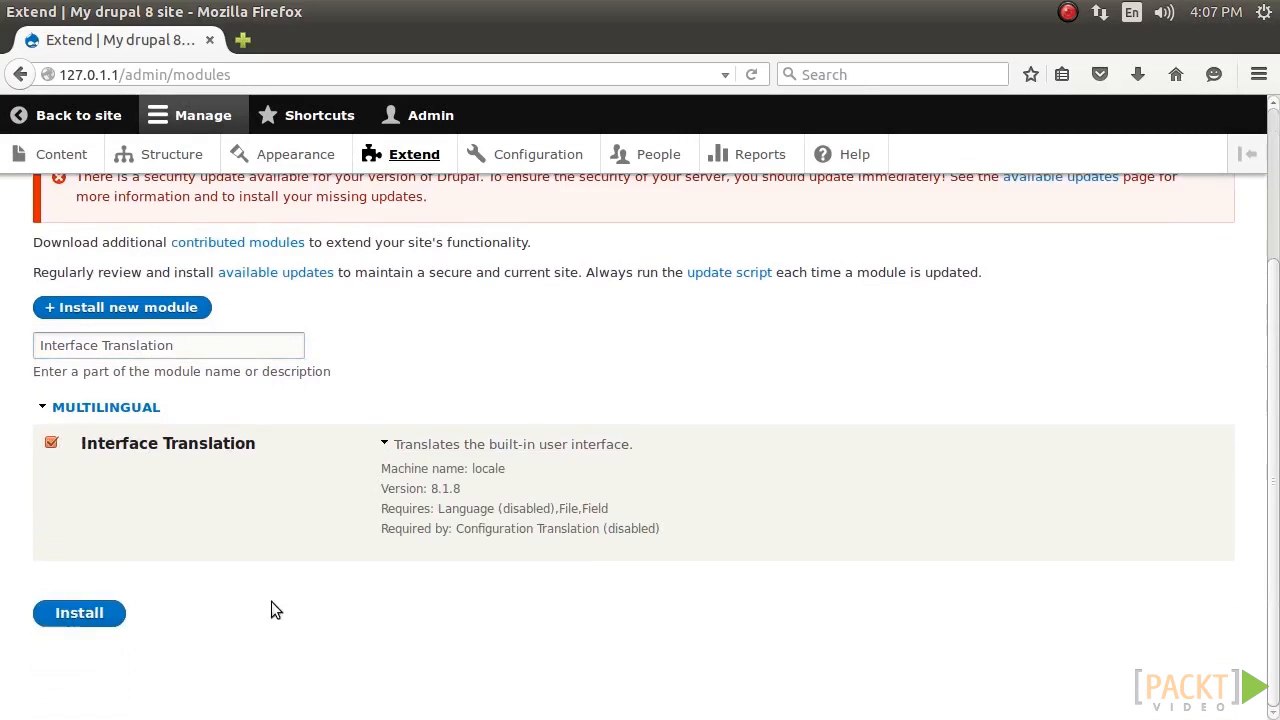
pyautogui.click(79, 612)
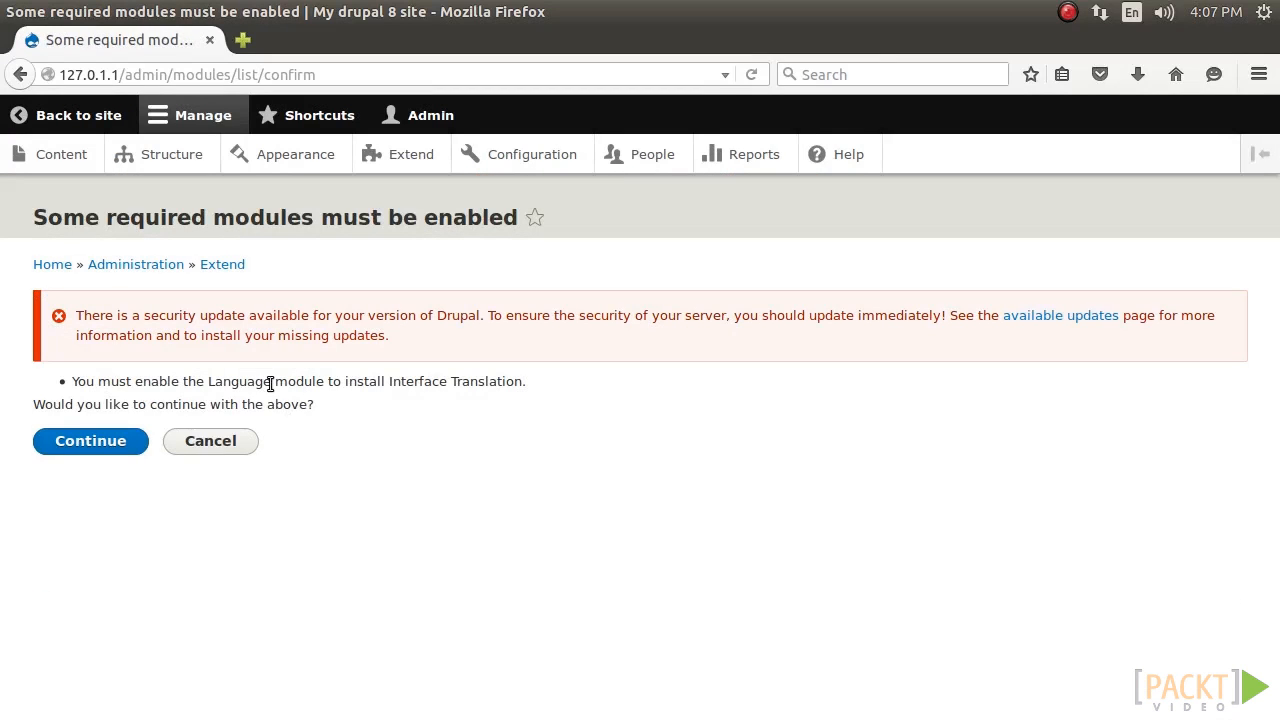
pyautogui.click(143, 438)
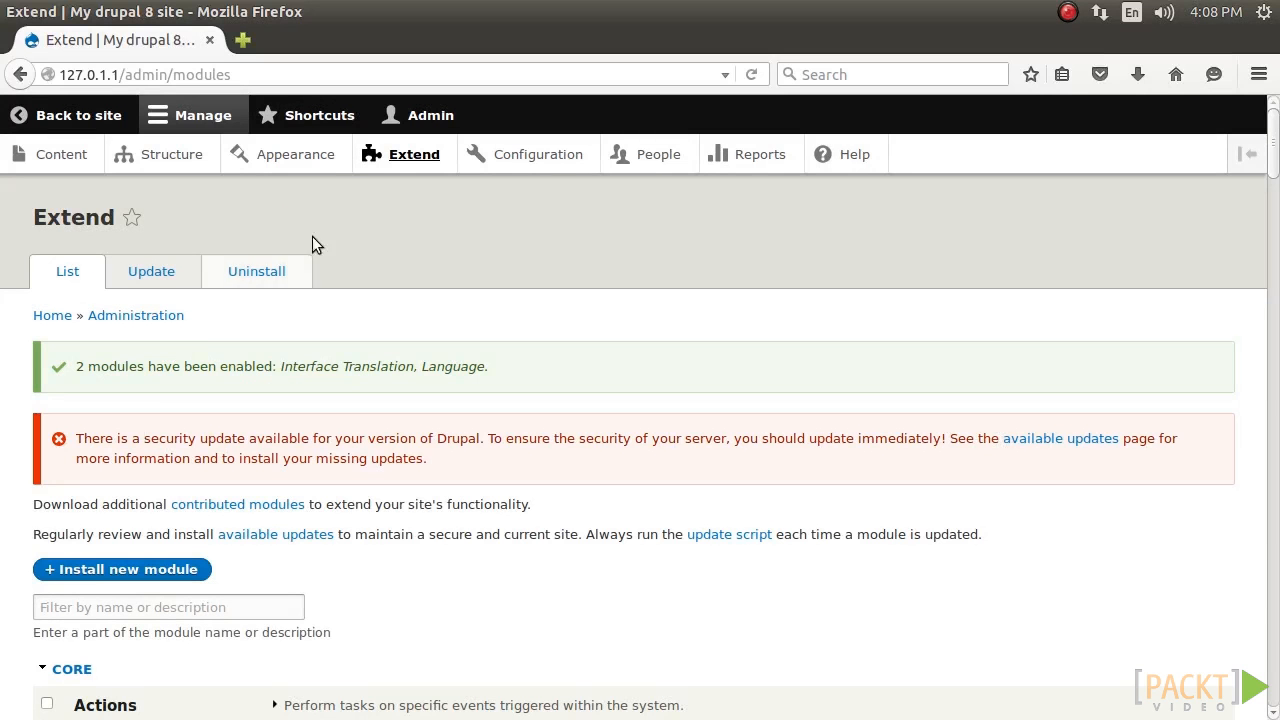
# - Add Spanish as a site language in the Regional and language configuration
pyautogui.click(510, 158)
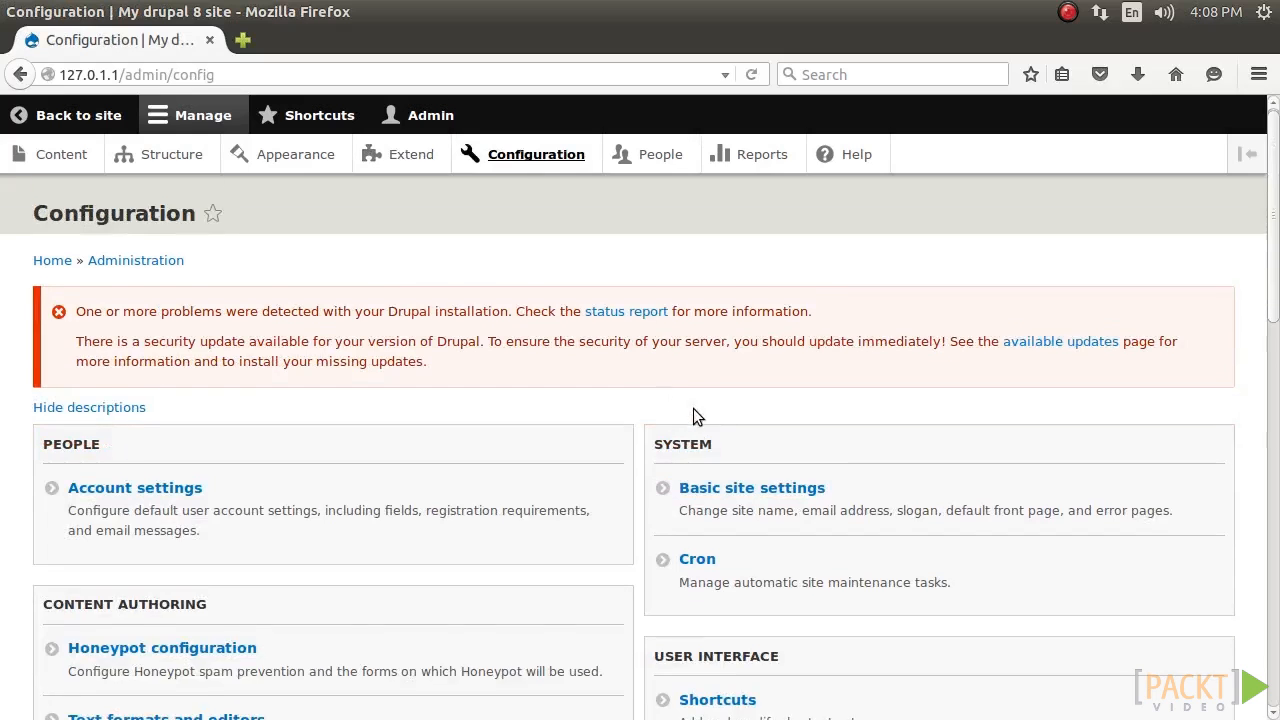
pyautogui.scroll(-9, 648, 443)
pyautogui.scroll(-4, 646, 443)
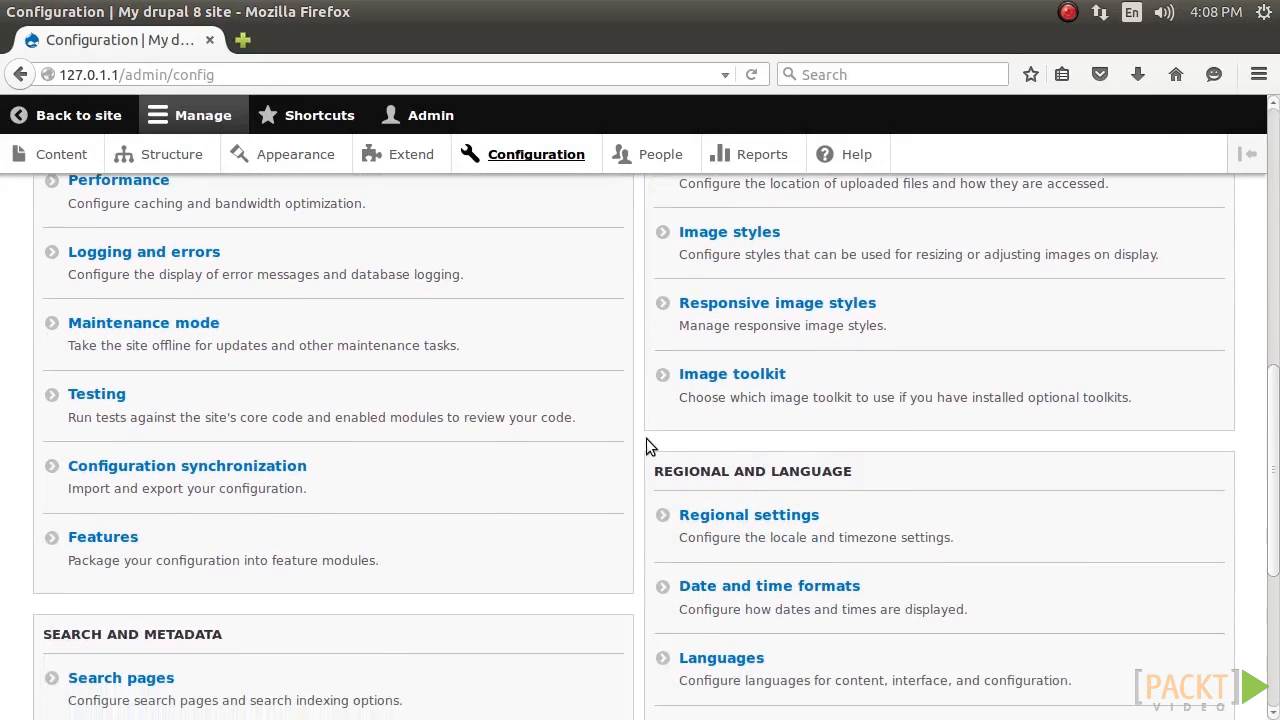
pyautogui.click(760, 606)
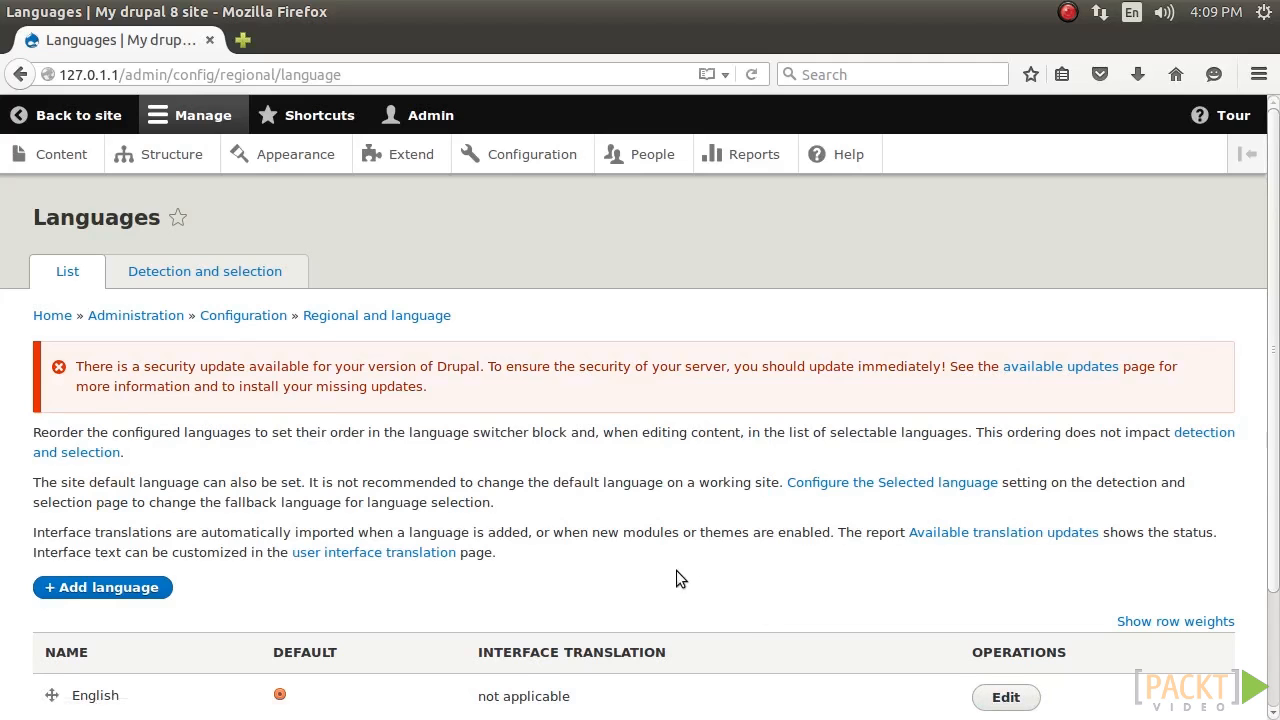
pyautogui.scroll(-3, 676, 571)
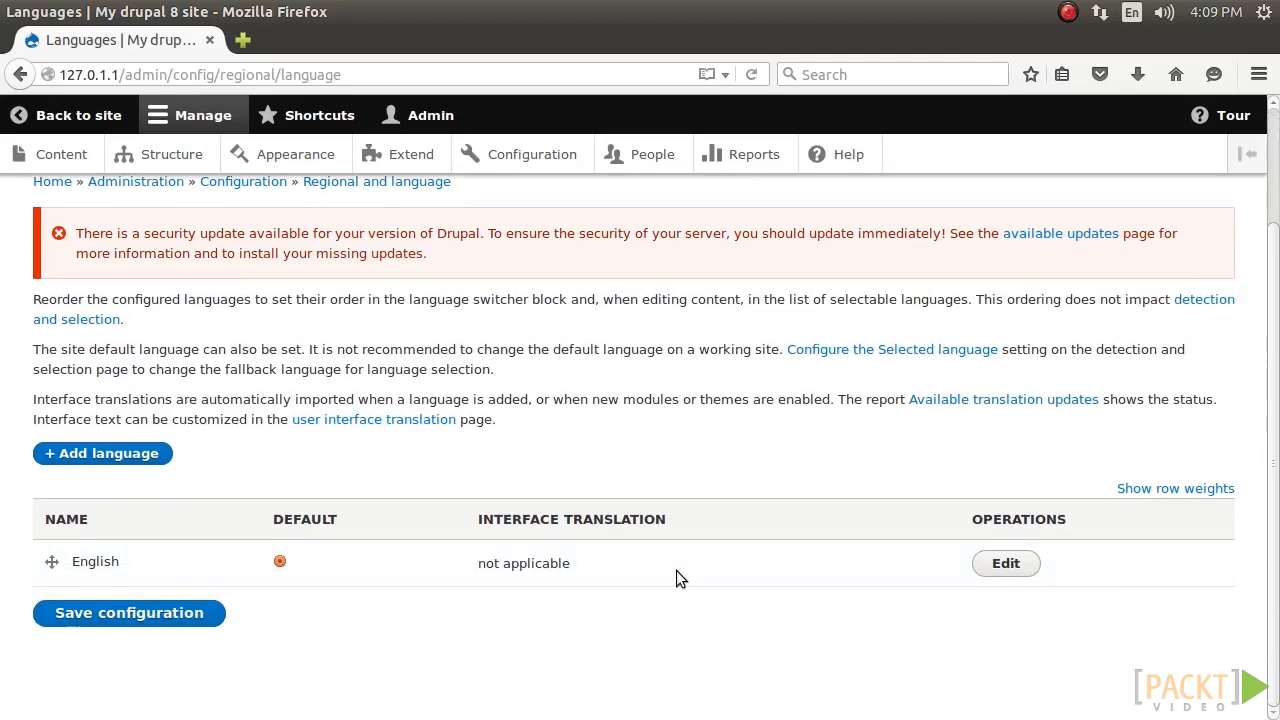
pyautogui.click(161, 465)
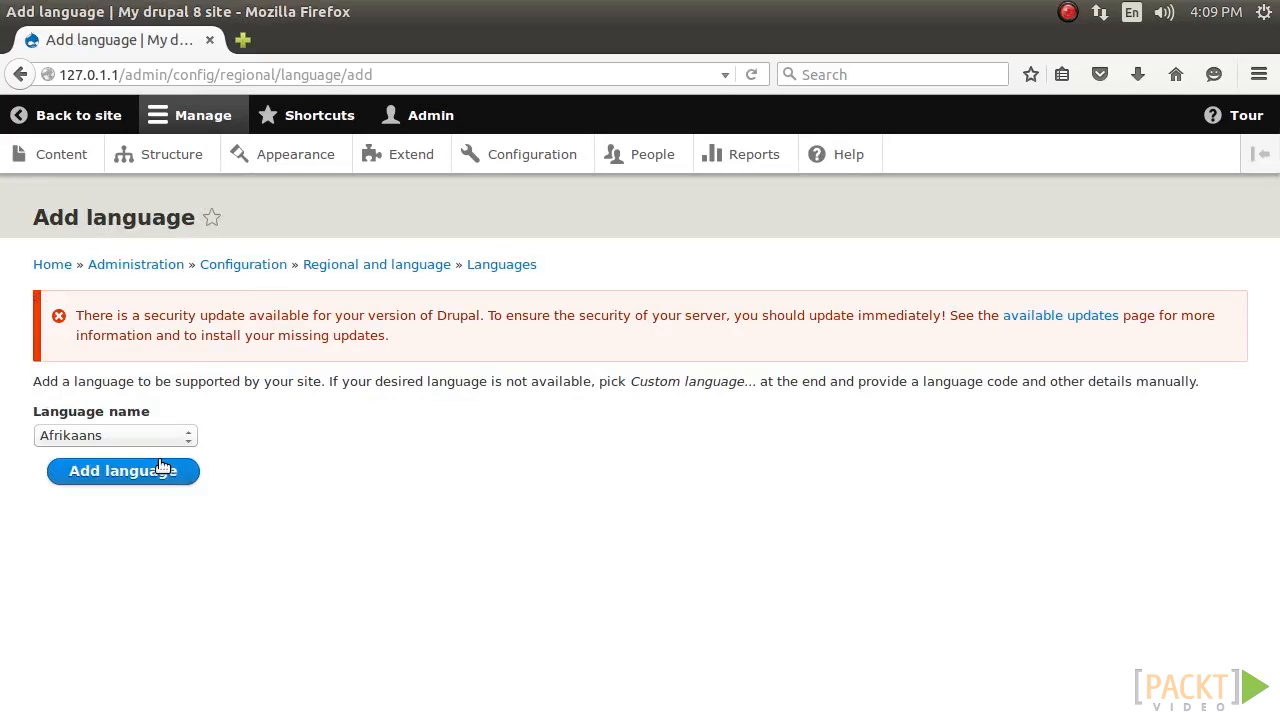
pyautogui.click(181, 440)
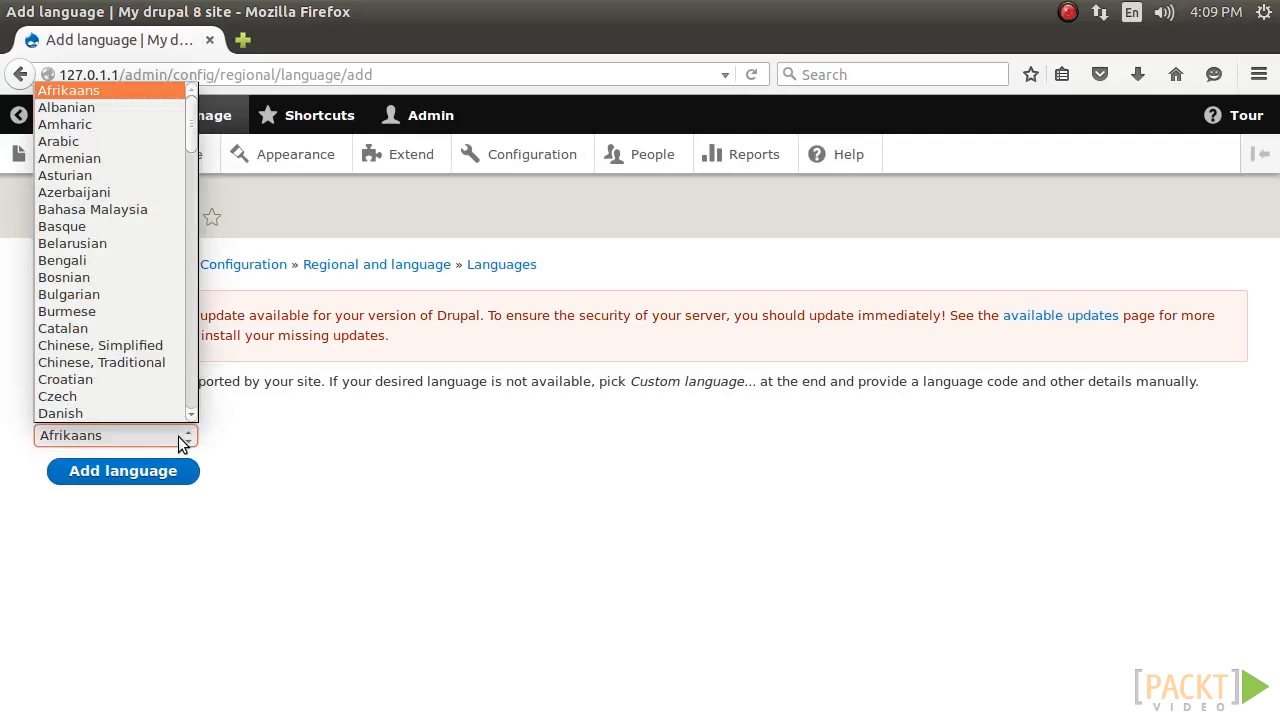
pyautogui.scroll(-15, 188, 279)
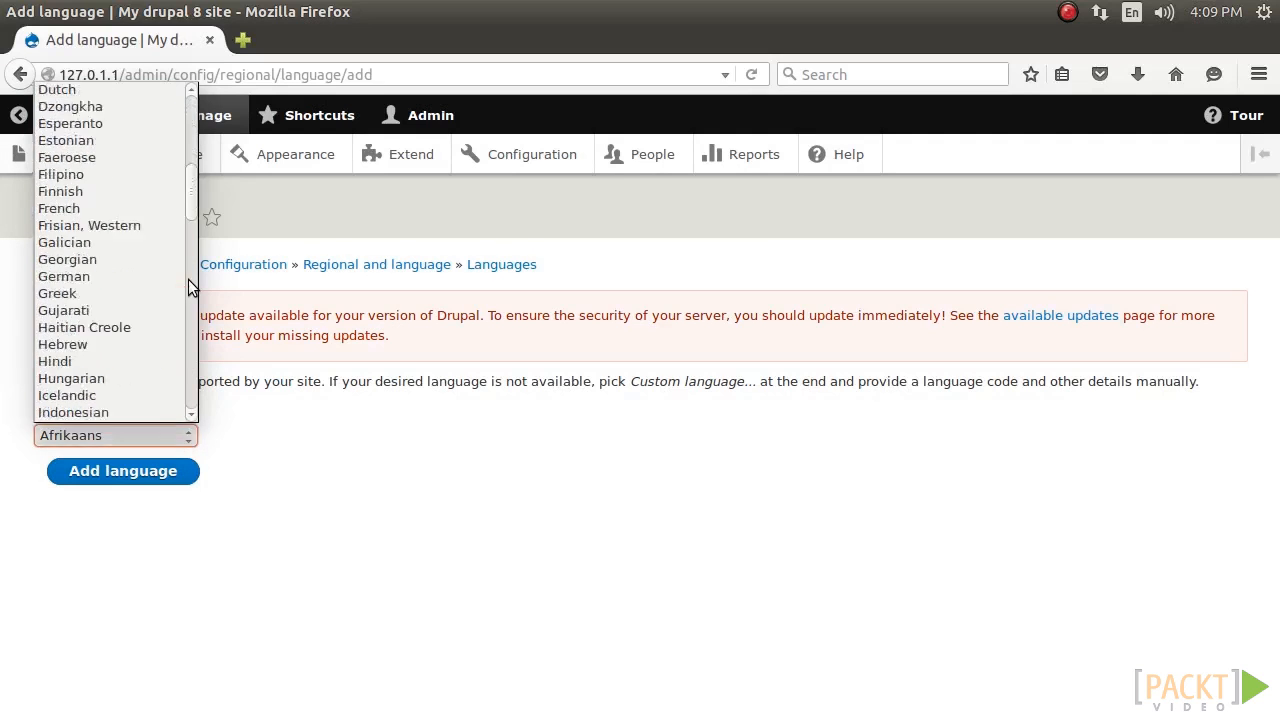
pyautogui.moveTo(188, 279); pyautogui.dragTo(191, 371)
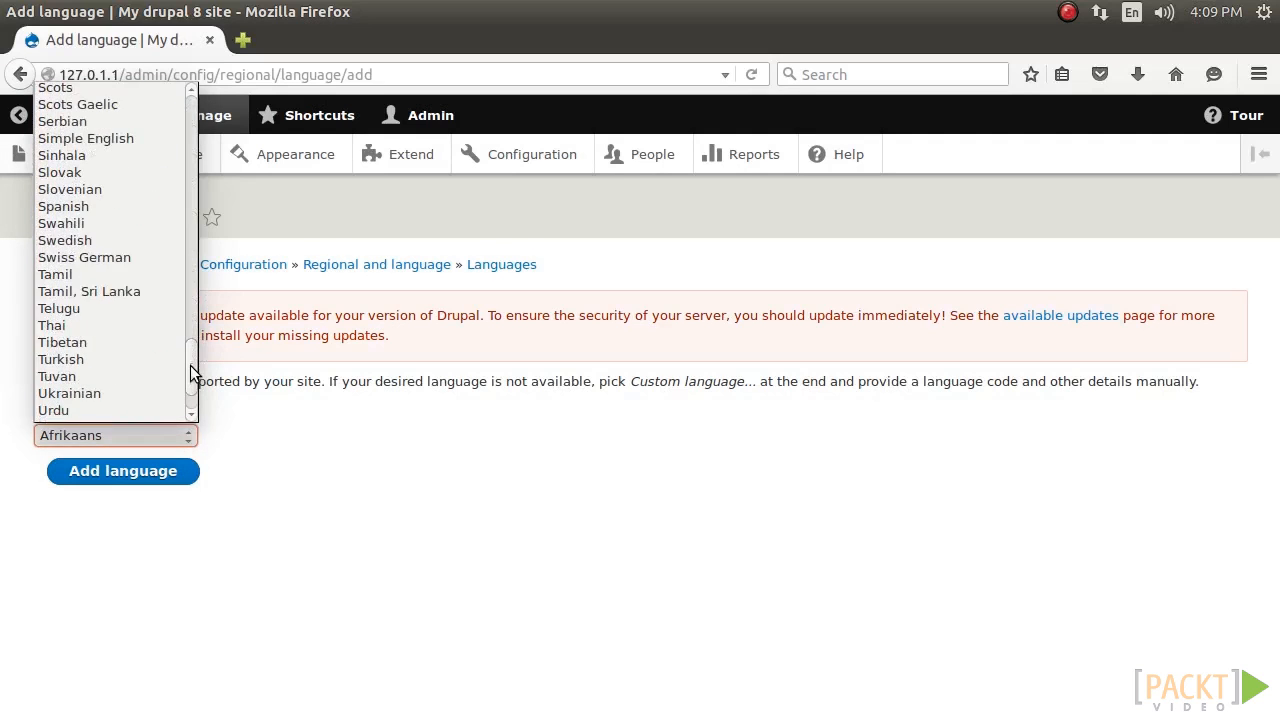
pyautogui.click(111, 215)
pyautogui.click(183, 474)
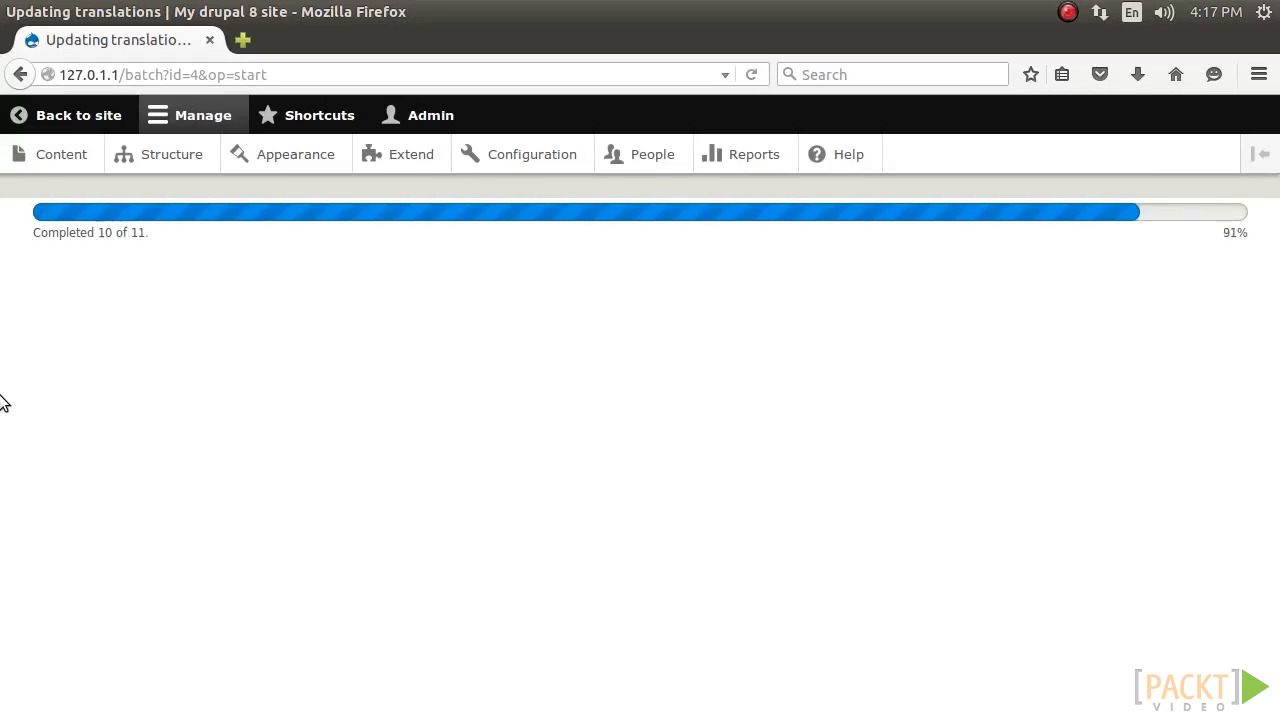
# - Open the interface translation strings for Spanish from the language list in a separate browser tab
pyautogui.scroll(-5, 501, 370)
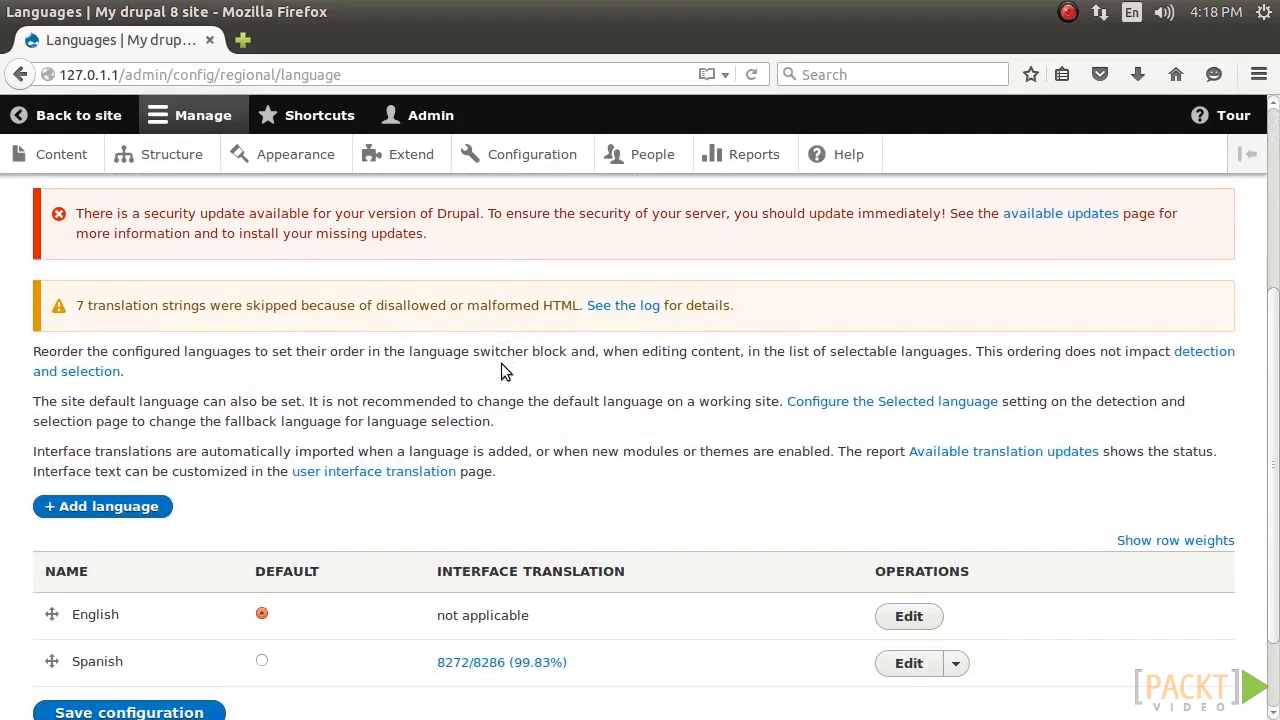
pyautogui.scroll(-2, 505, 370)
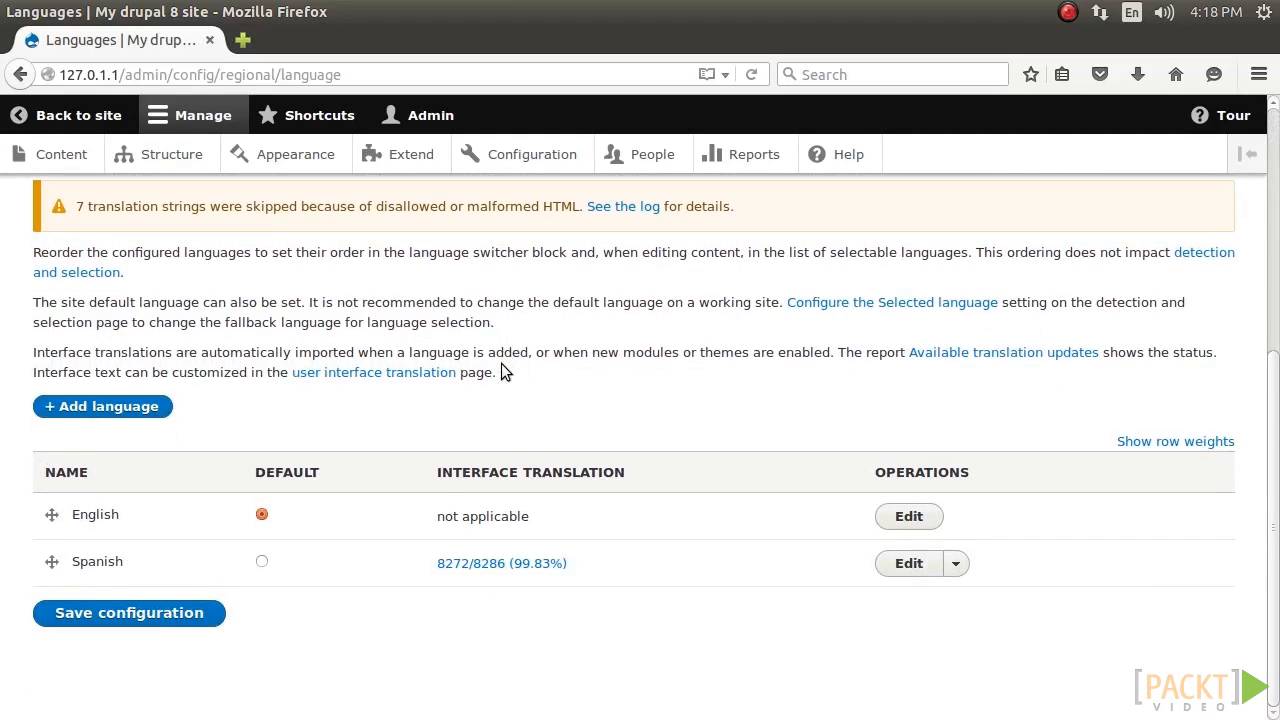
pyautogui.rightClick(548, 565)
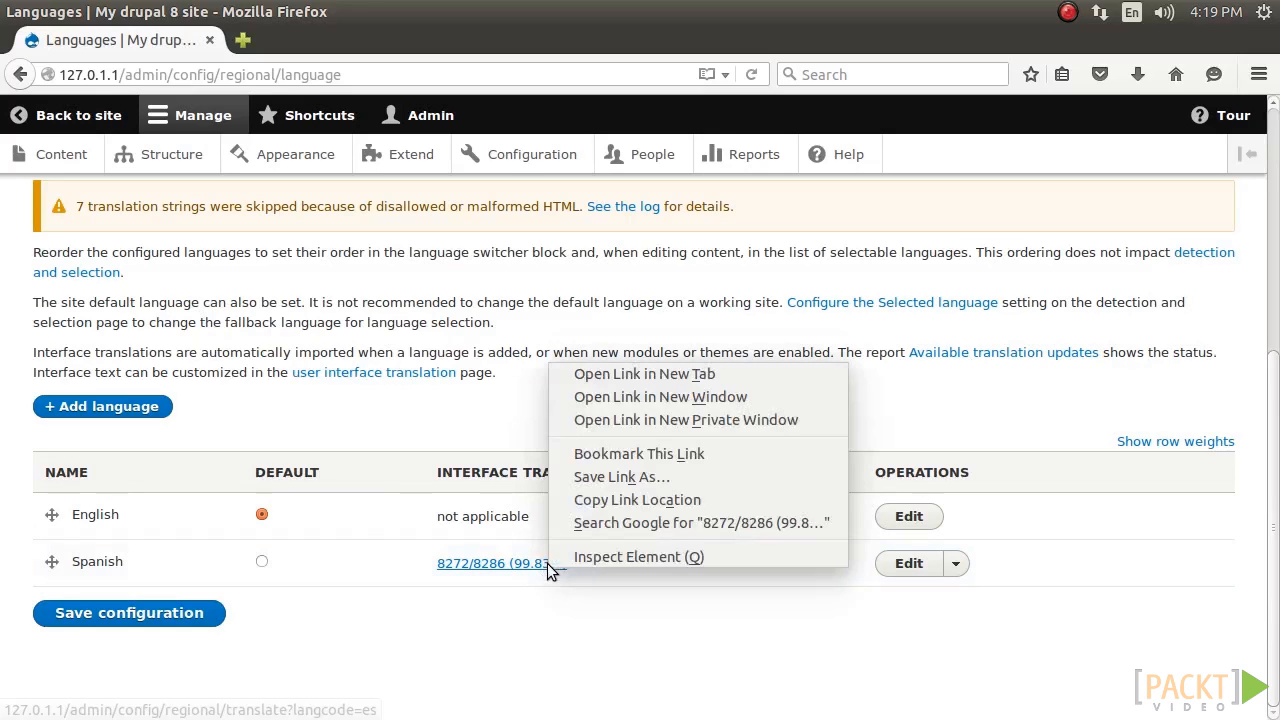
pyautogui.click(612, 373)
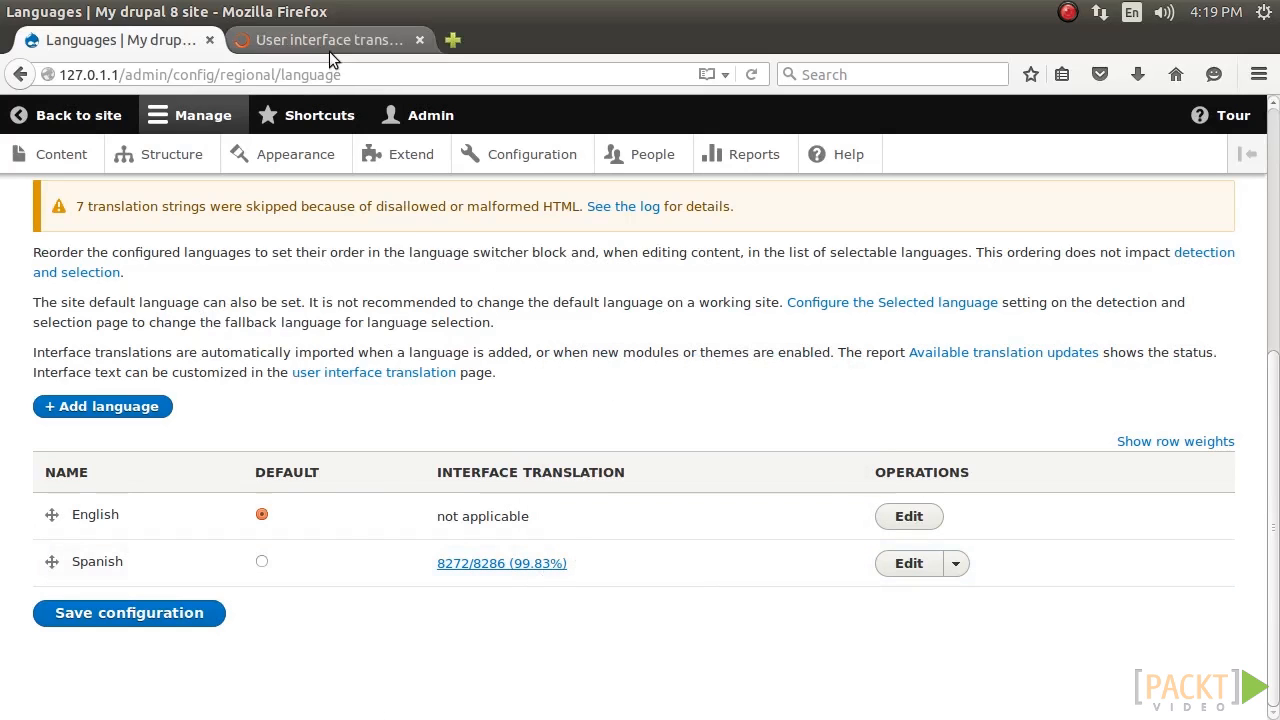
pyautogui.click(329, 45)
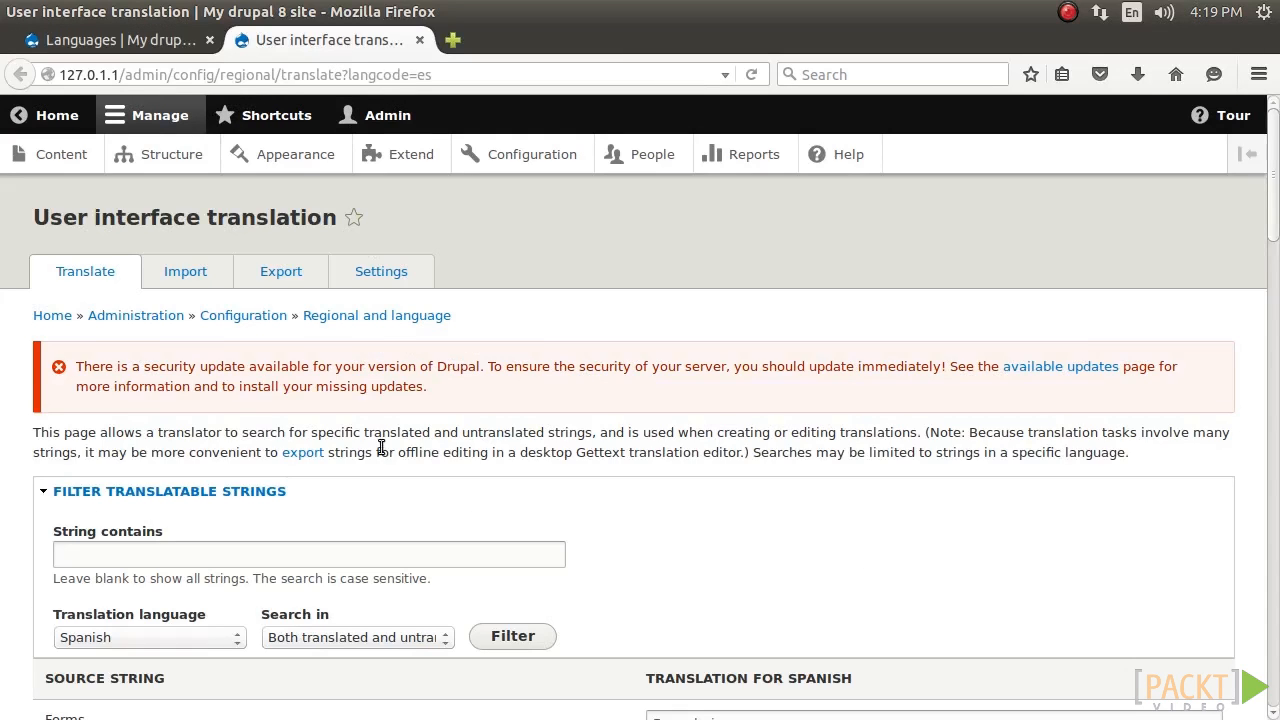
pyautogui.scroll(-3, 381, 448)
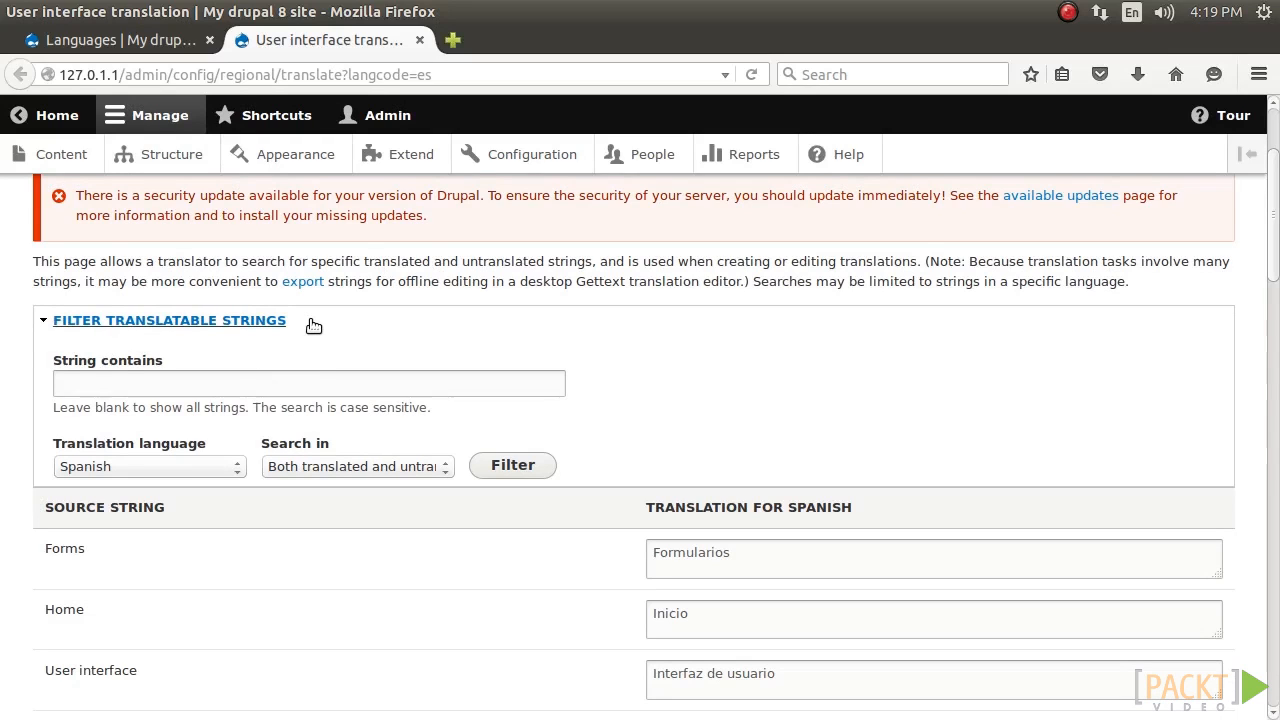
# - Filter the Spanish interface strings to "Only untranslated strings" and look through the listed source strings
pyautogui.click(420, 466)
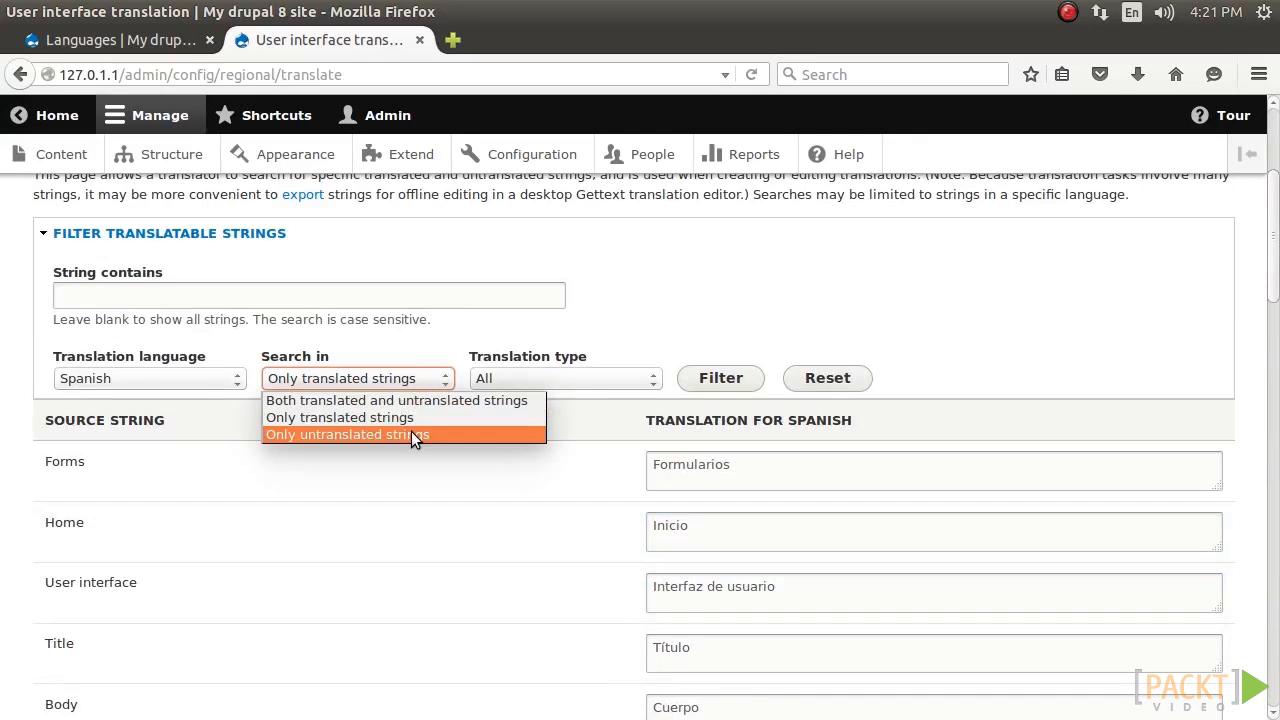
pyautogui.click(411, 434)
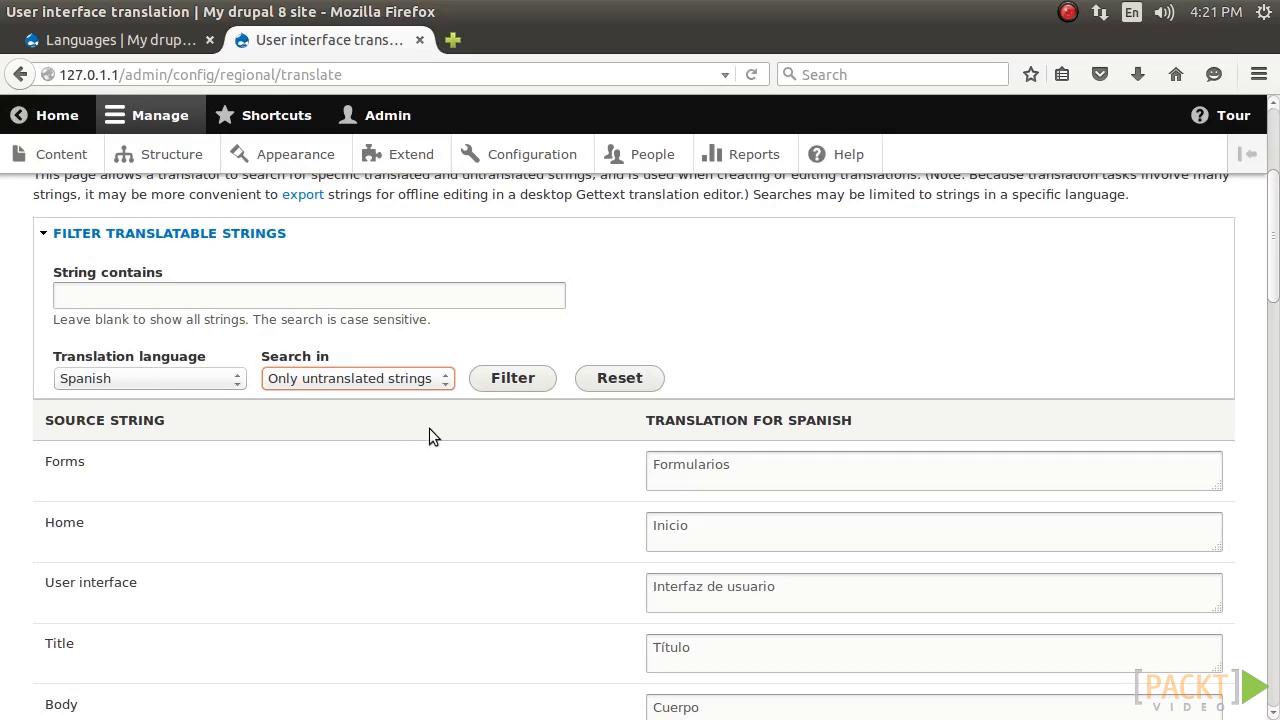
pyautogui.click(489, 388)
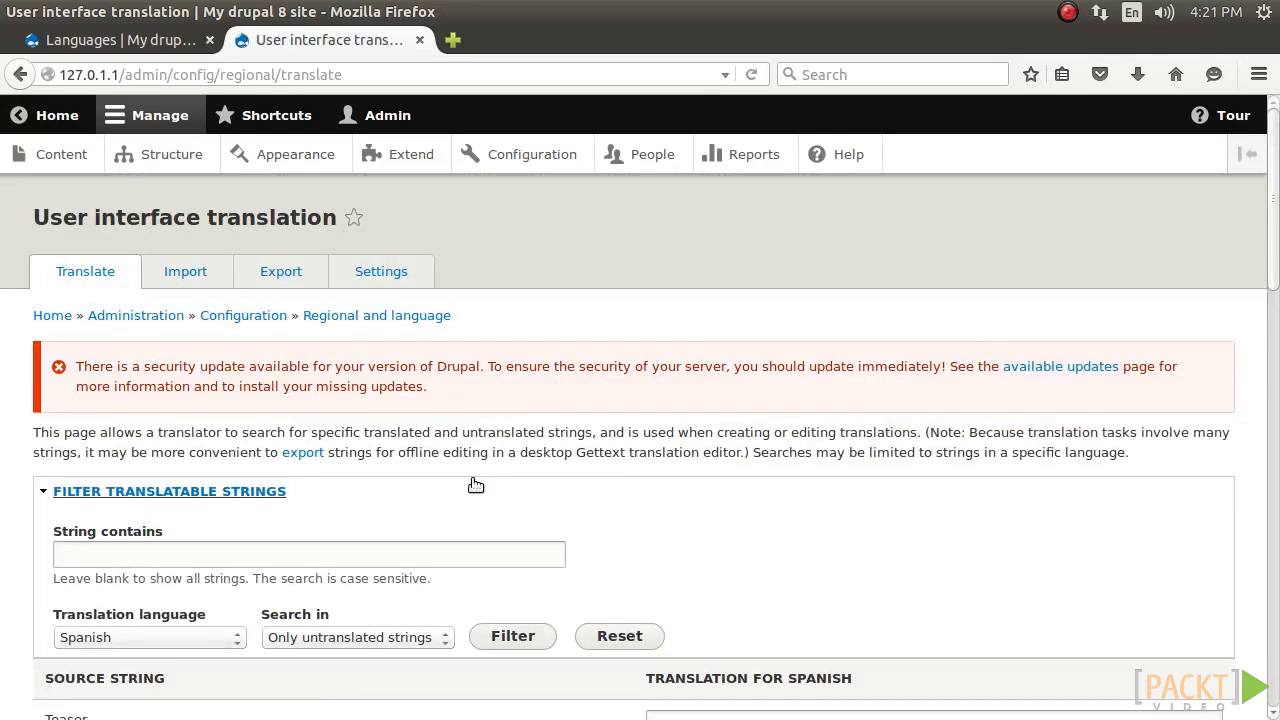
pyautogui.scroll(-3, 635, 490)
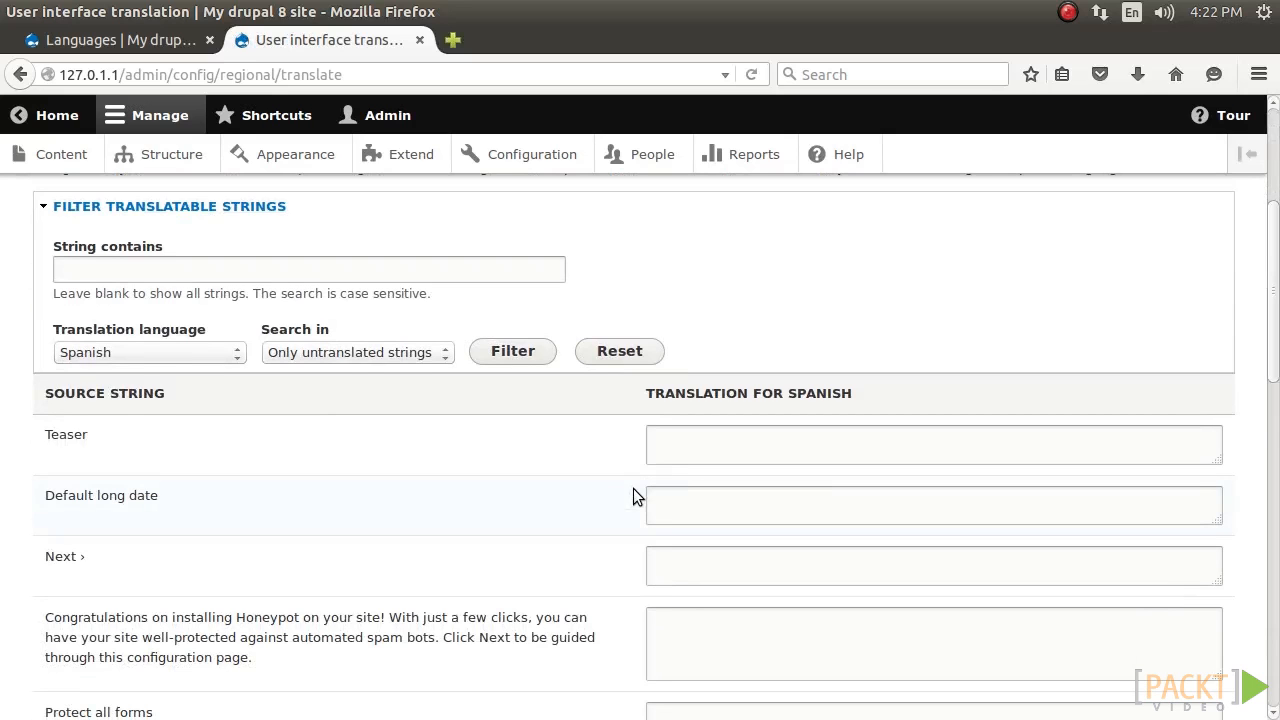
pyautogui.scroll(-2, 633, 497)
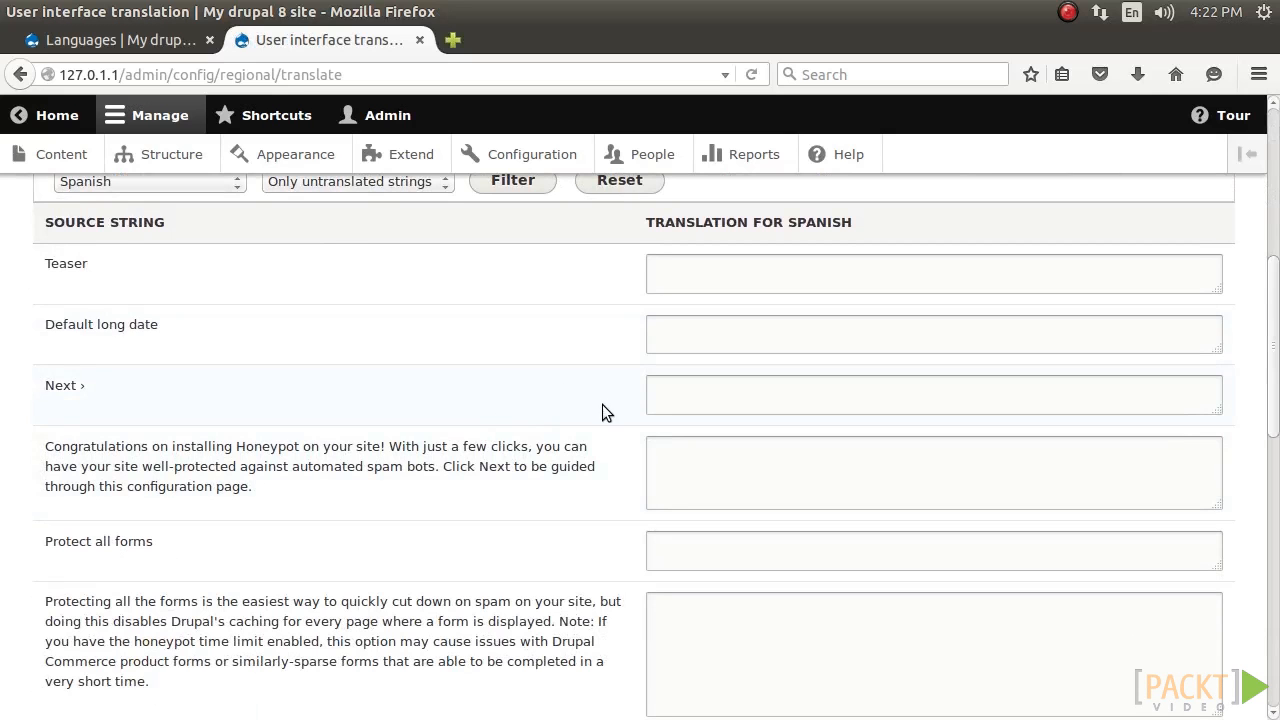
pyautogui.scroll(-1, 562, 475)
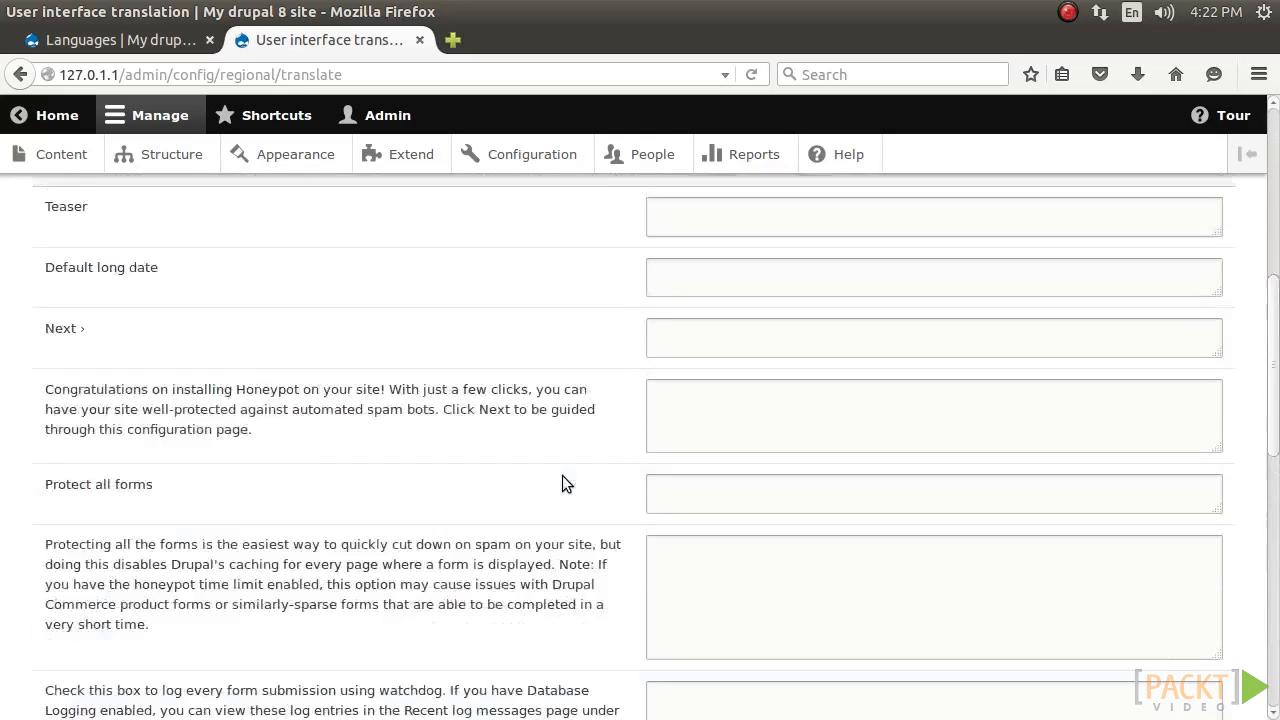
# - Go to the Spanish translation field of the "Teaser" string and save the translations without entering text
pyautogui.scroll(5, 562, 475)
pyautogui.click(704, 646)
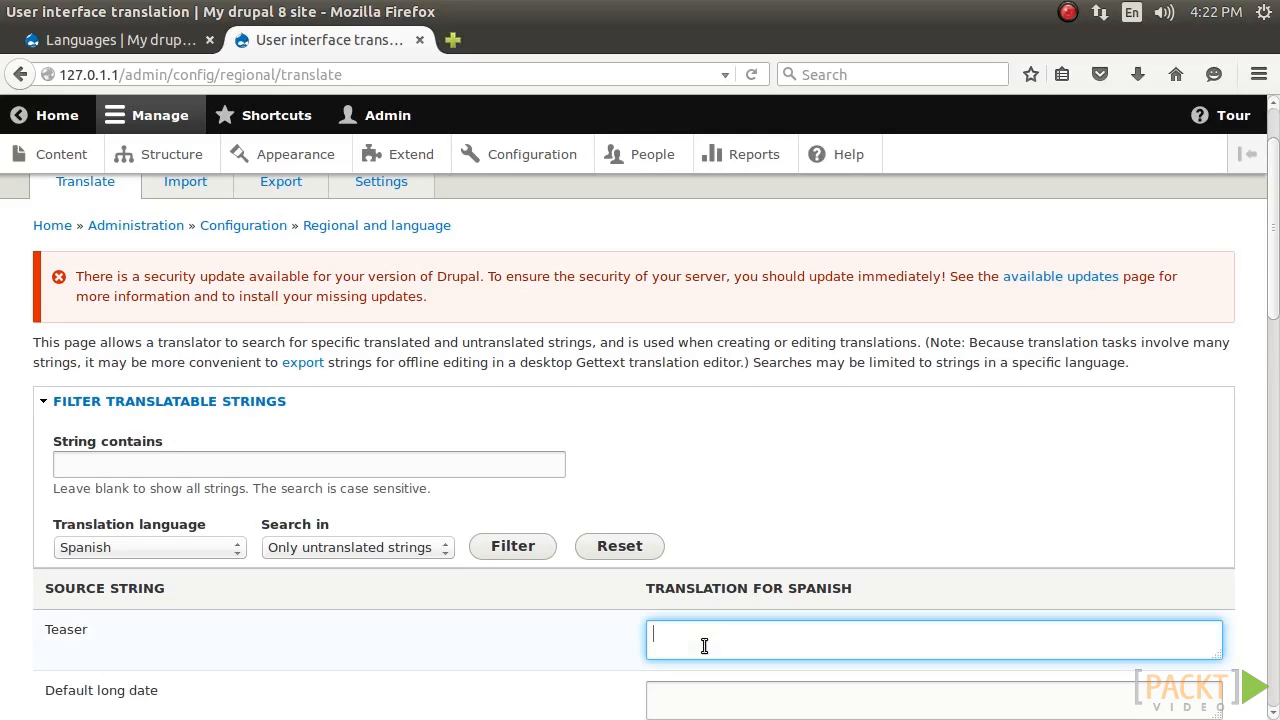
pyautogui.scroll(-15, 704, 646)
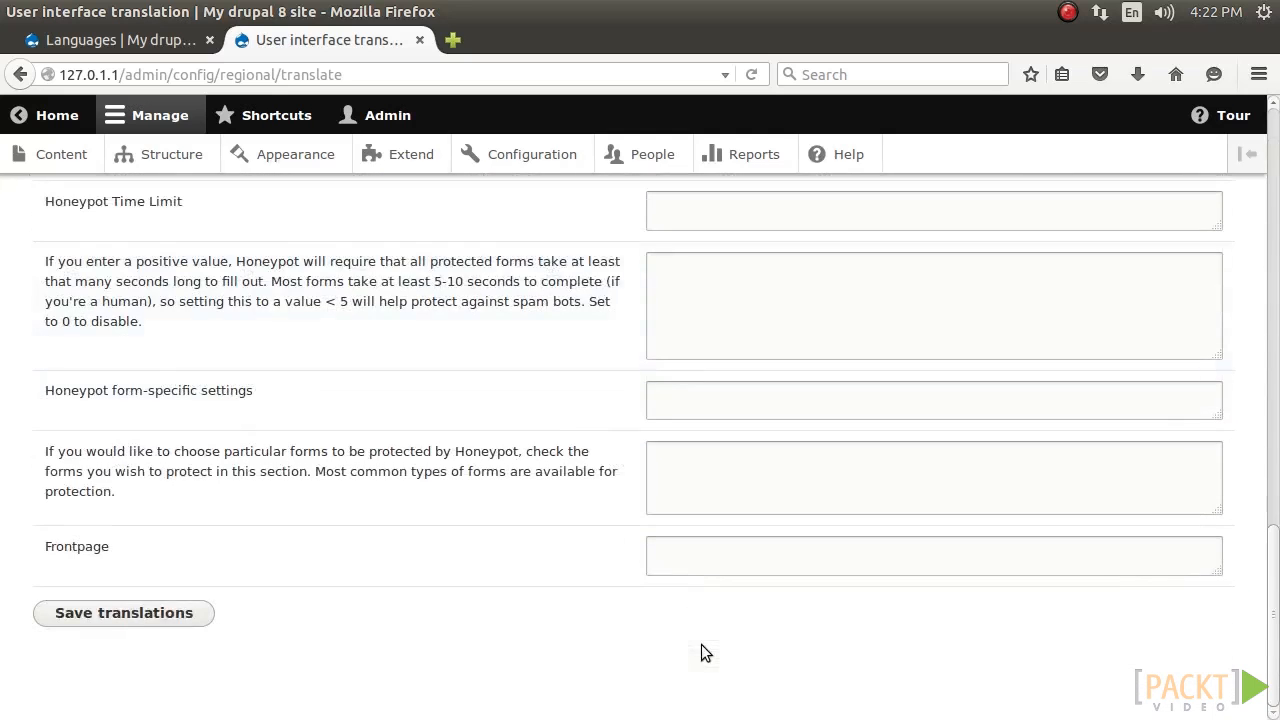
pyautogui.click(199, 617)
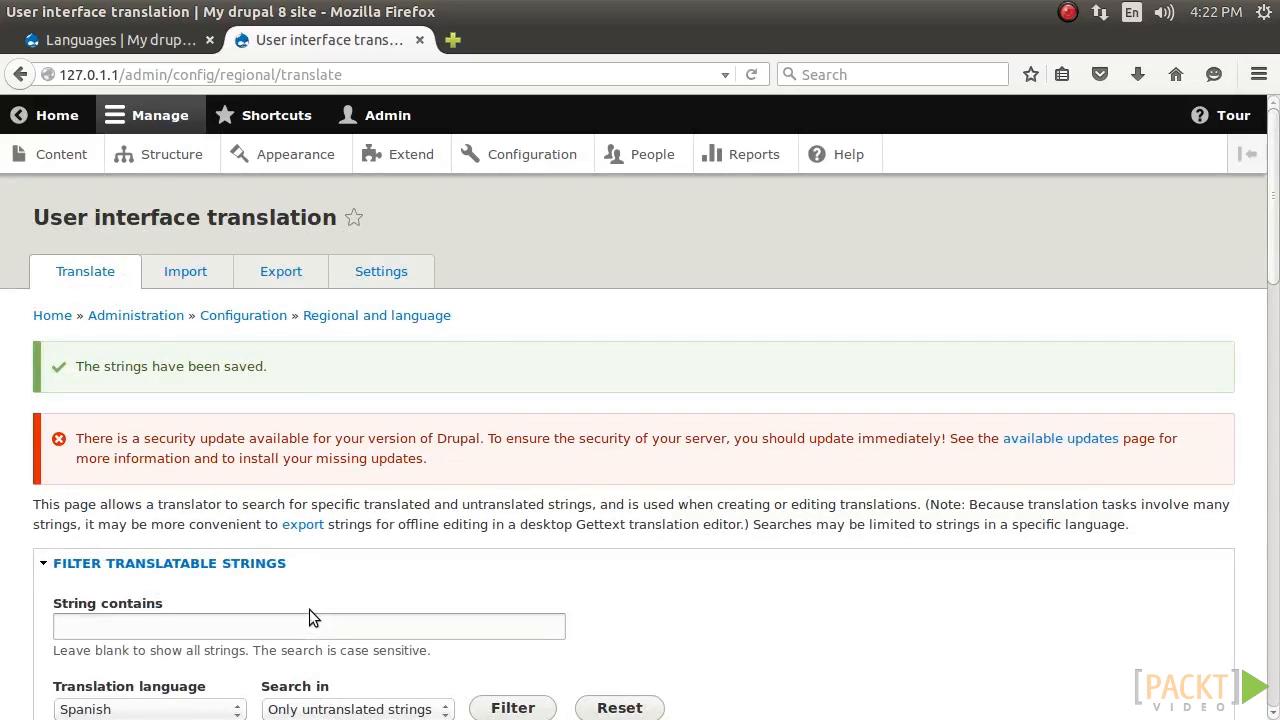
# - Leave the translation administration and open the Spanish version of the add content page at 127.0.1.1/es/node/add to look through its translated interface
pyautogui.click(58, 117)
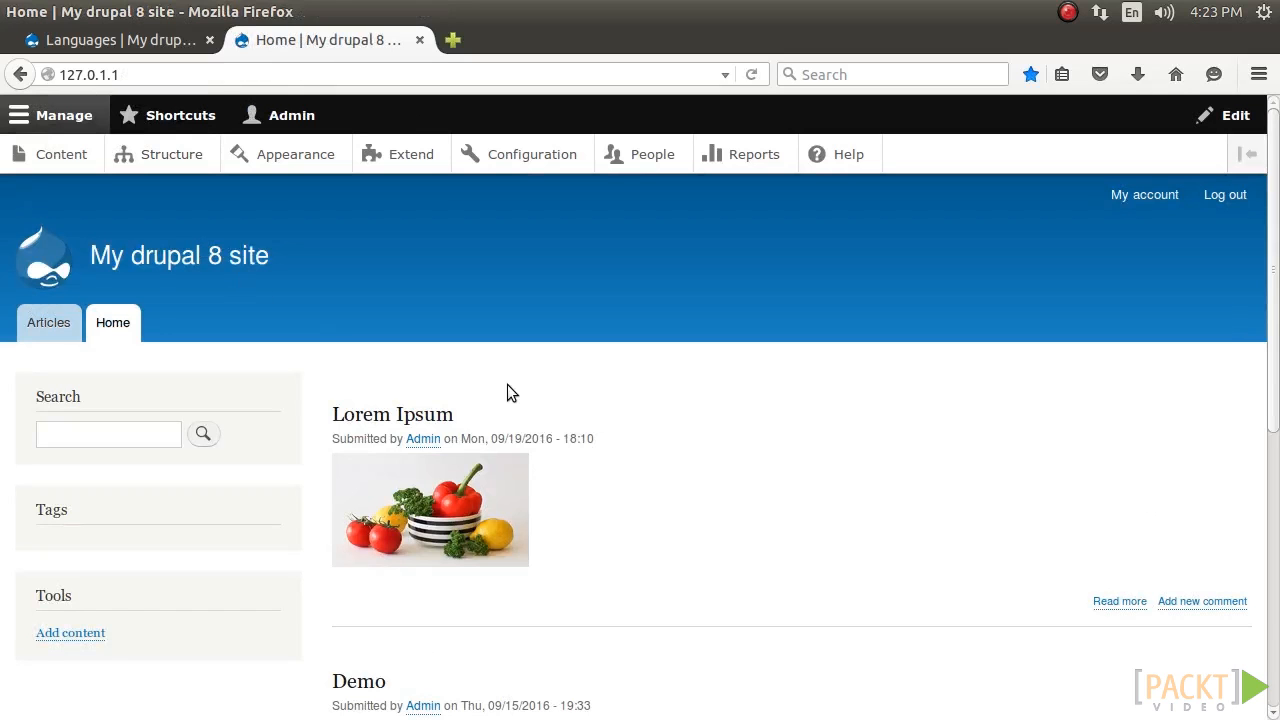
pyautogui.click(193, 77)
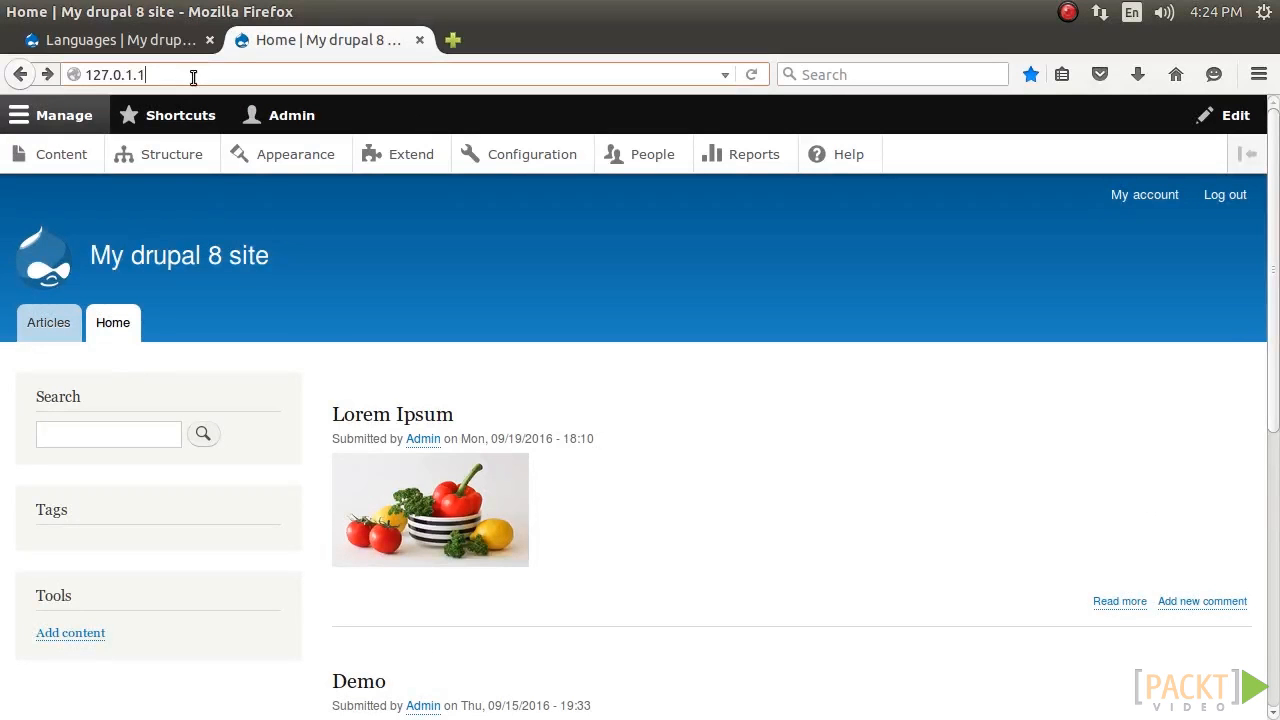
pyautogui.write('/es')
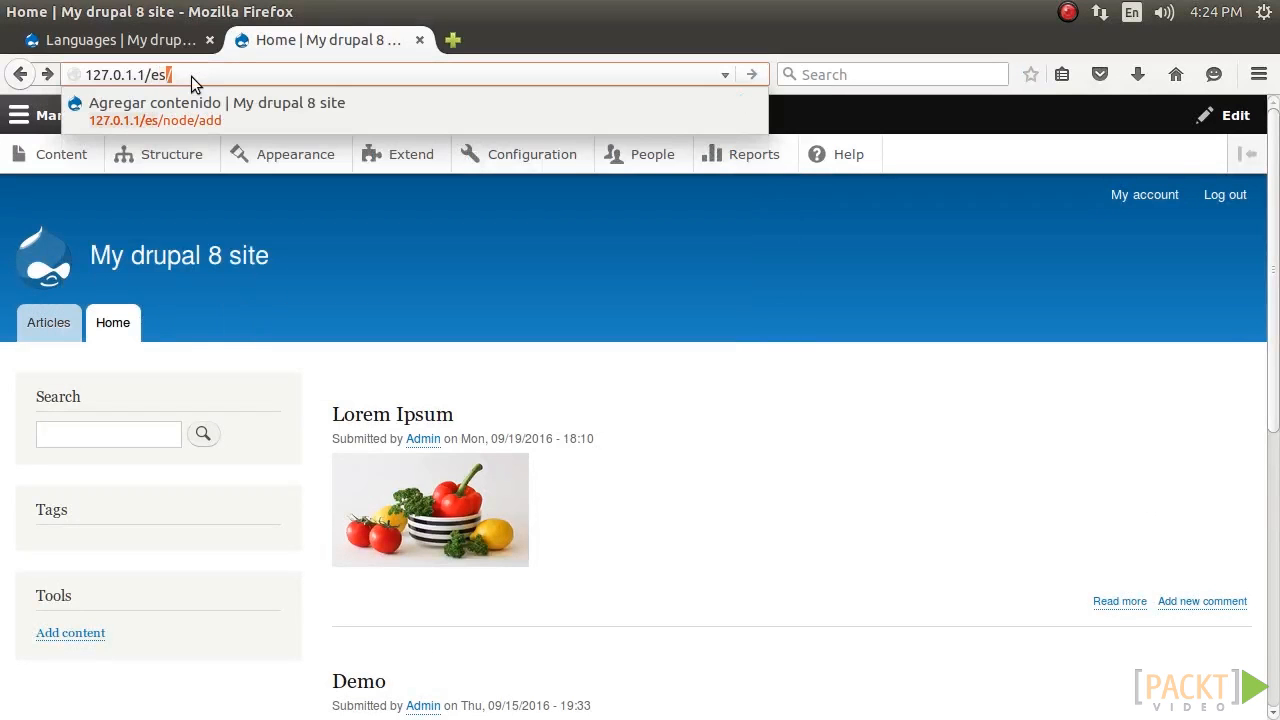
pyautogui.press('Down')
pyautogui.press('Return')
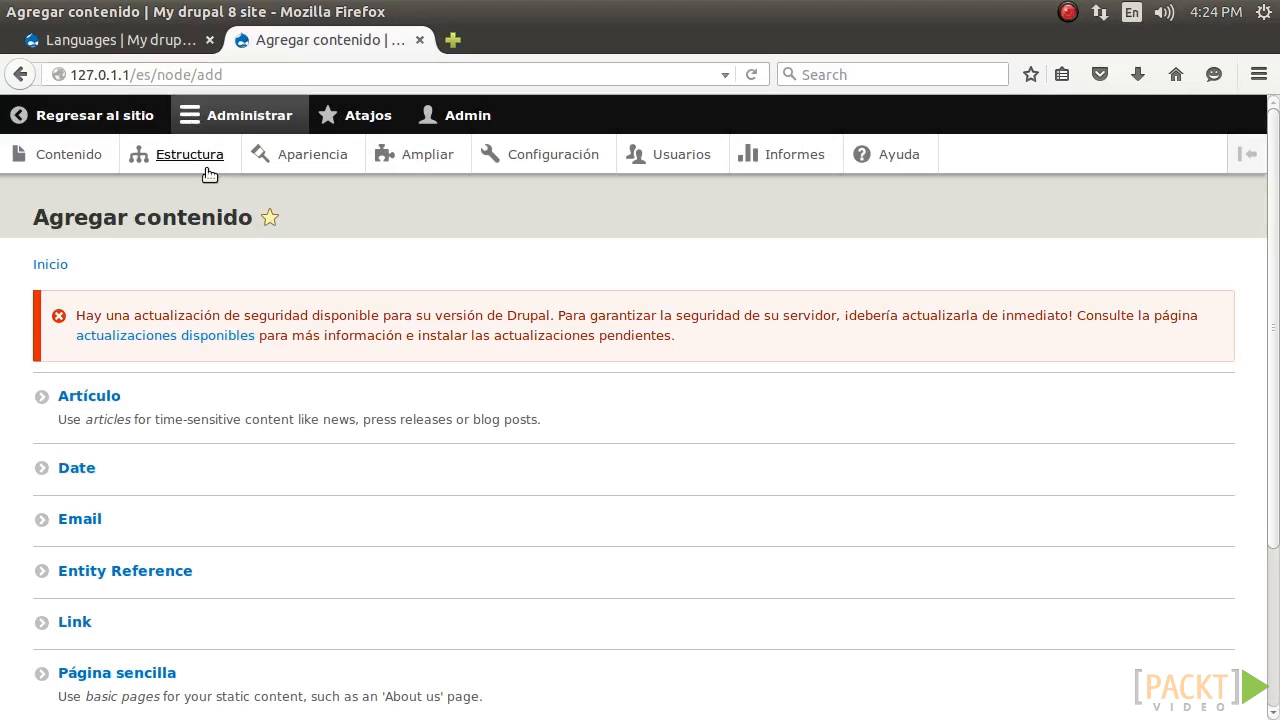
pyautogui.scroll(-1, 186, 629)
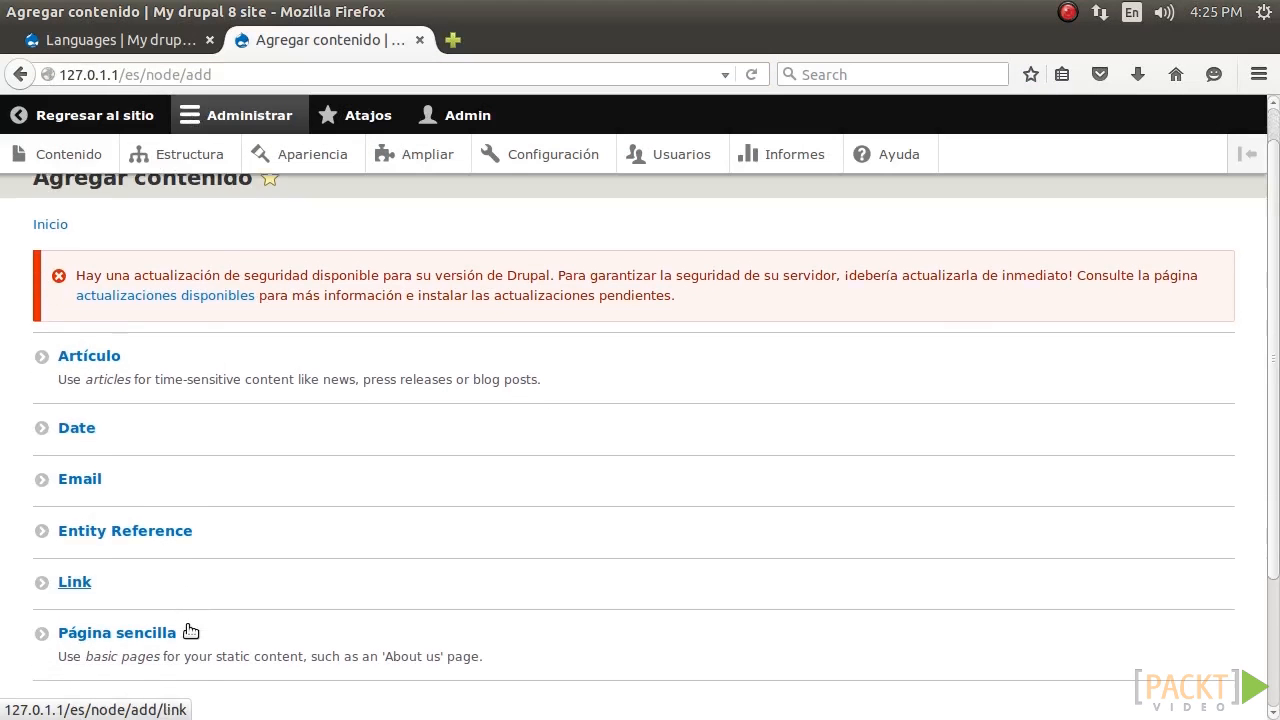
pyautogui.scroll(-1, 190, 630)
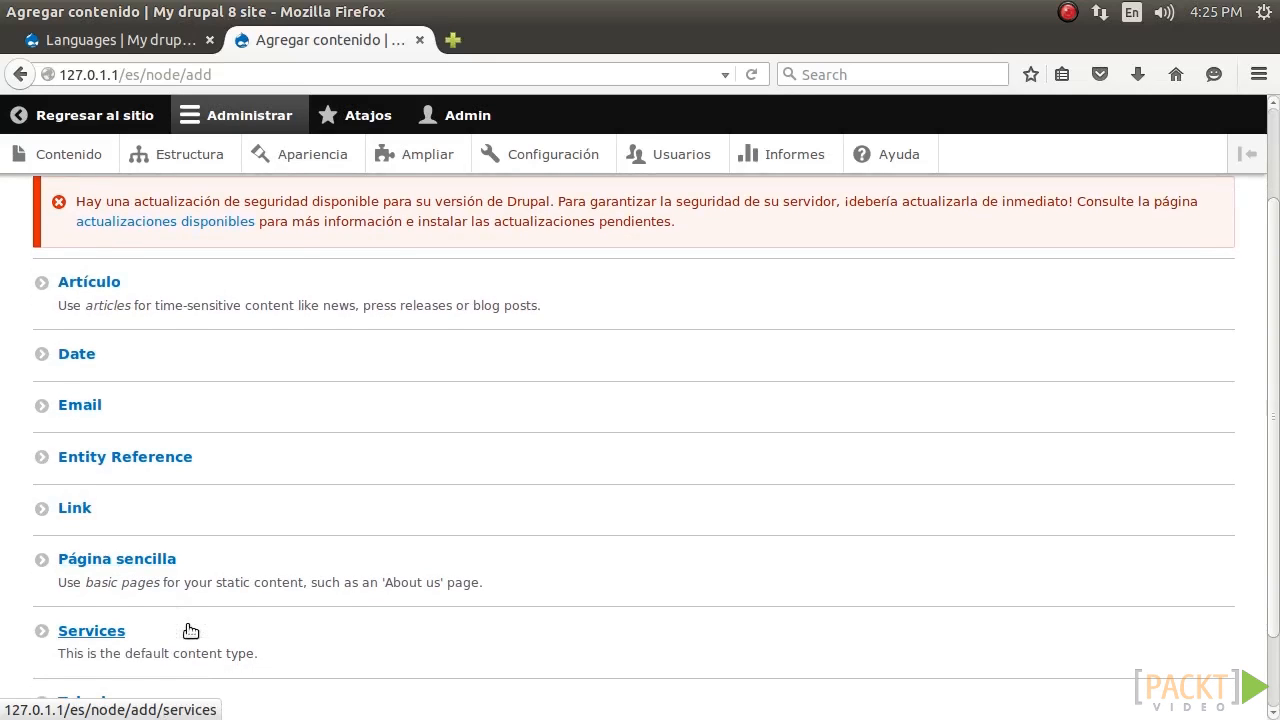
pyautogui.scroll(2, 190, 630)
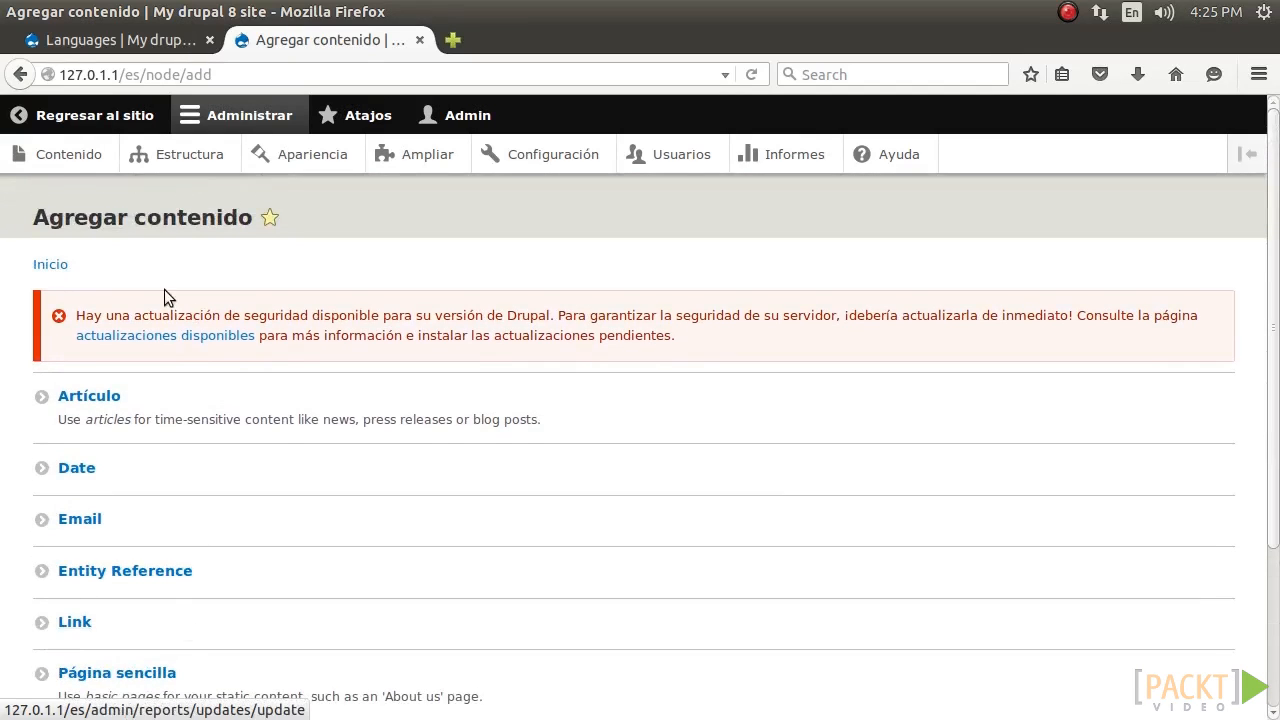
# - Return to the English home page, close the Languages page and open localize.drupal.org in a new browser tab
pyautogui.click(20, 76)
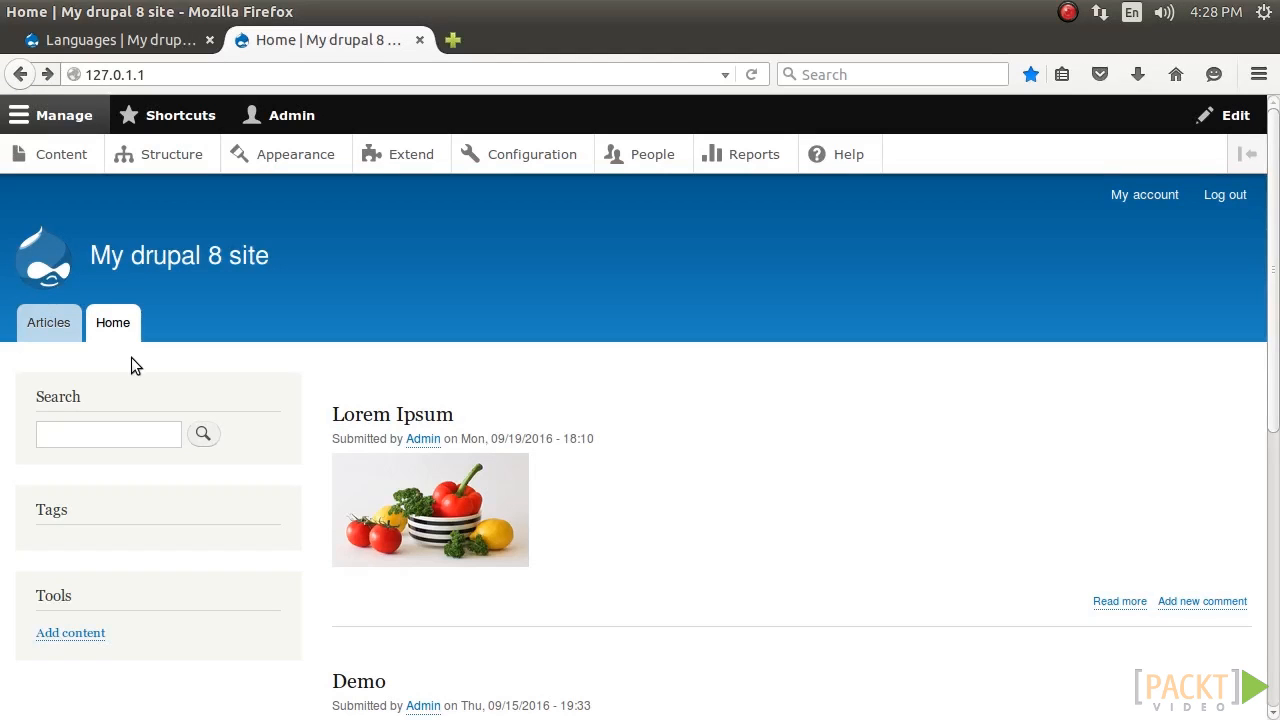
pyautogui.click(209, 40)
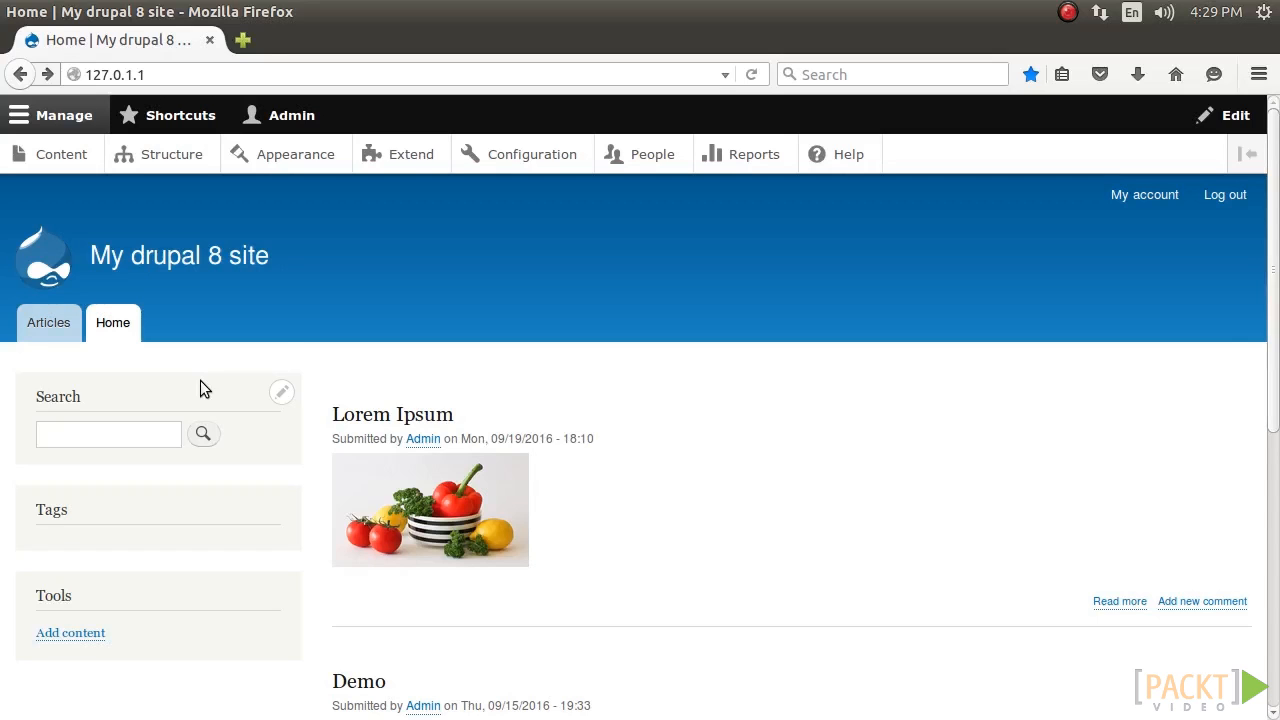
pyautogui.click(242, 40)
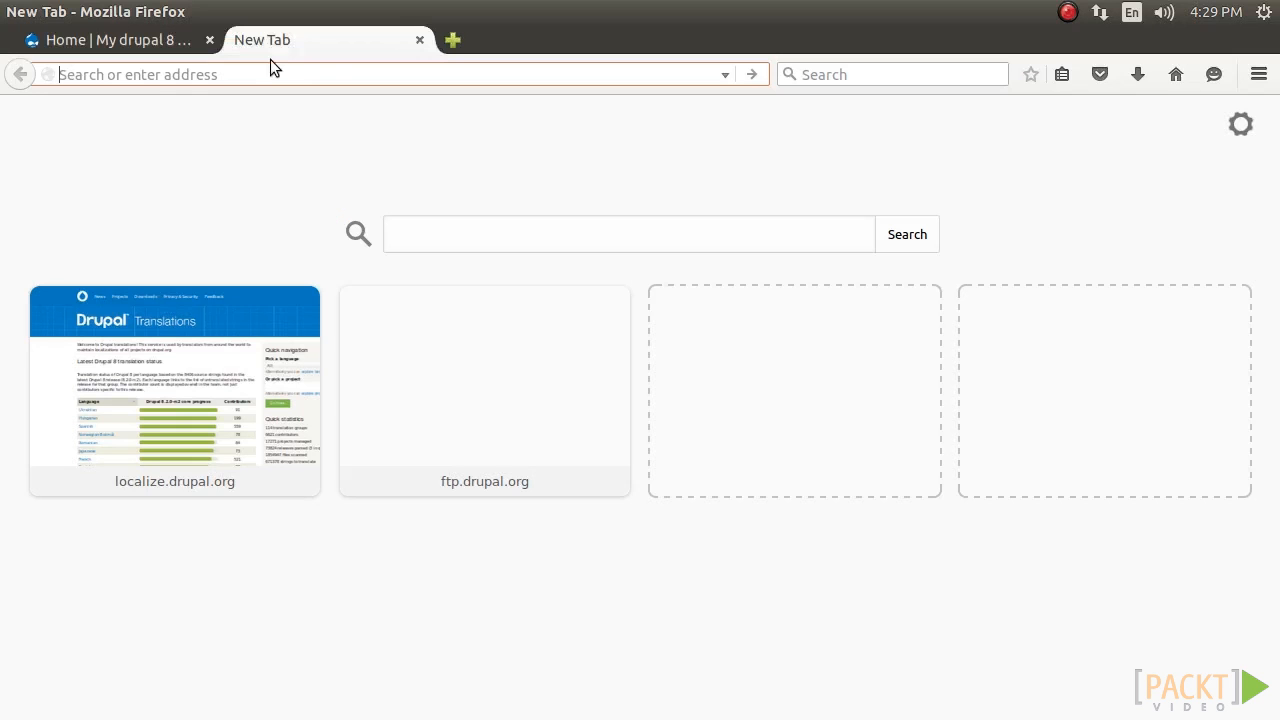
pyautogui.write('localize.drupal.org/')
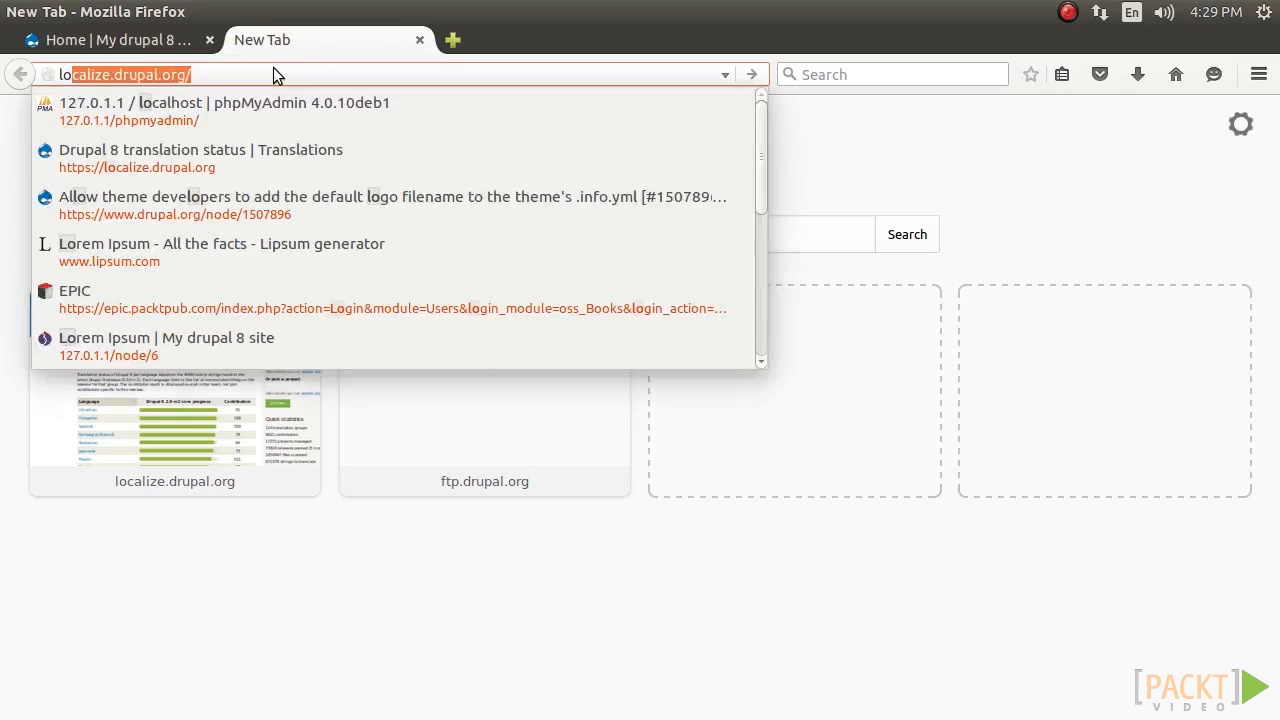
pyautogui.press('Return')
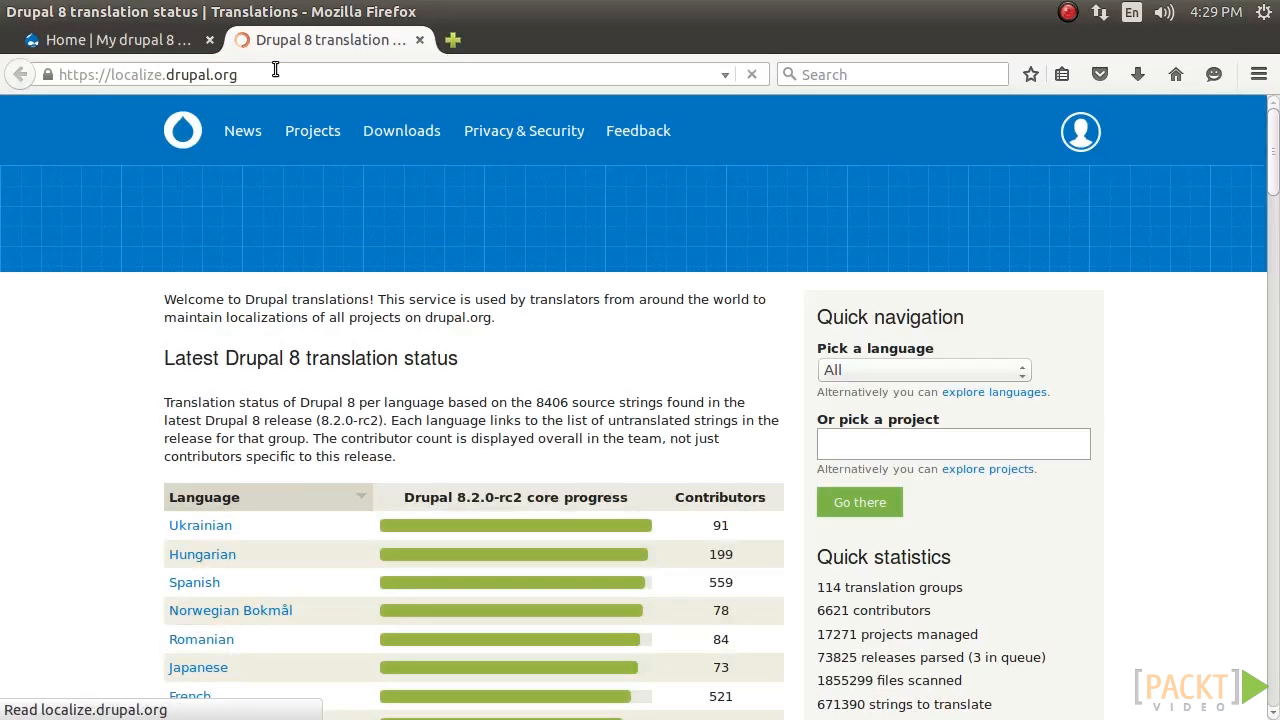
# - Pick Spanish as the language on the Drupal translations site and go to its core translation downloads
pyautogui.click(897, 376)
pyautogui.write('sp')
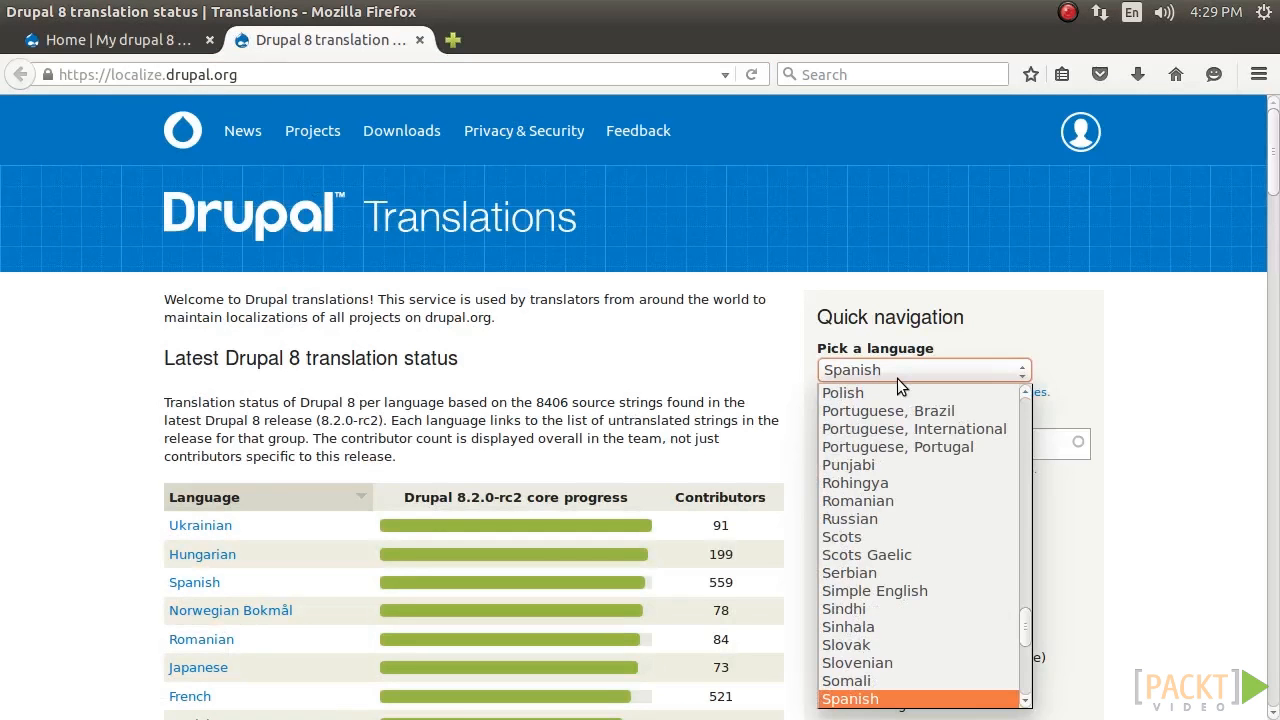
pyautogui.press('Return')
pyautogui.click(885, 512)
pyautogui.scroll(-7, 504, 400)
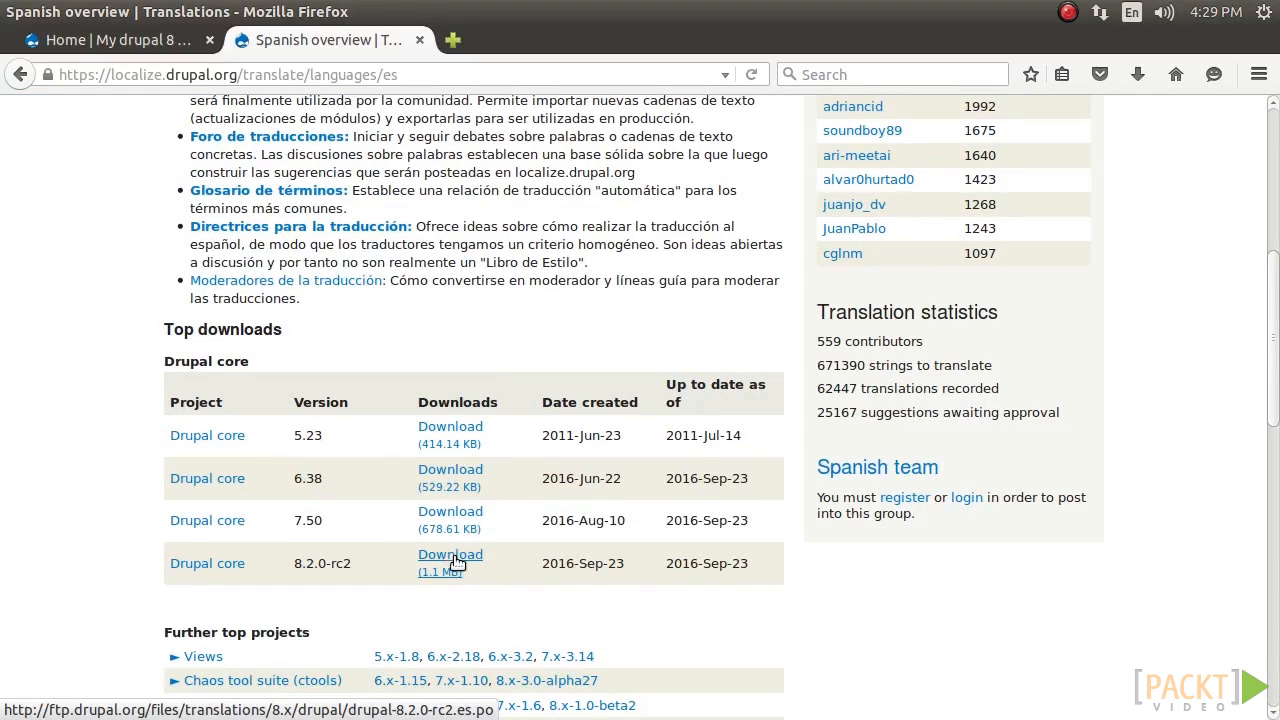
# - Request the Spanish translation file for Drupal core 8.2.0-rc2, choose to save it, and cancel the download
pyautogui.click(455, 562)
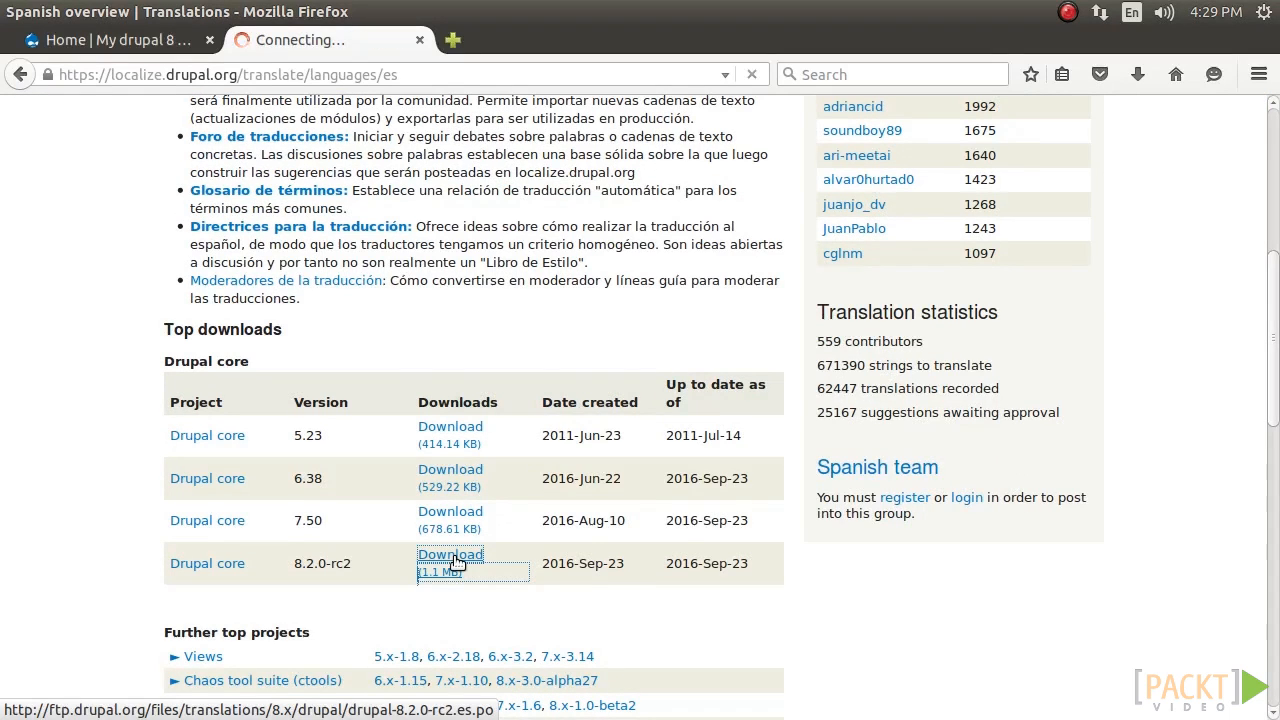
pyautogui.click(494, 414)
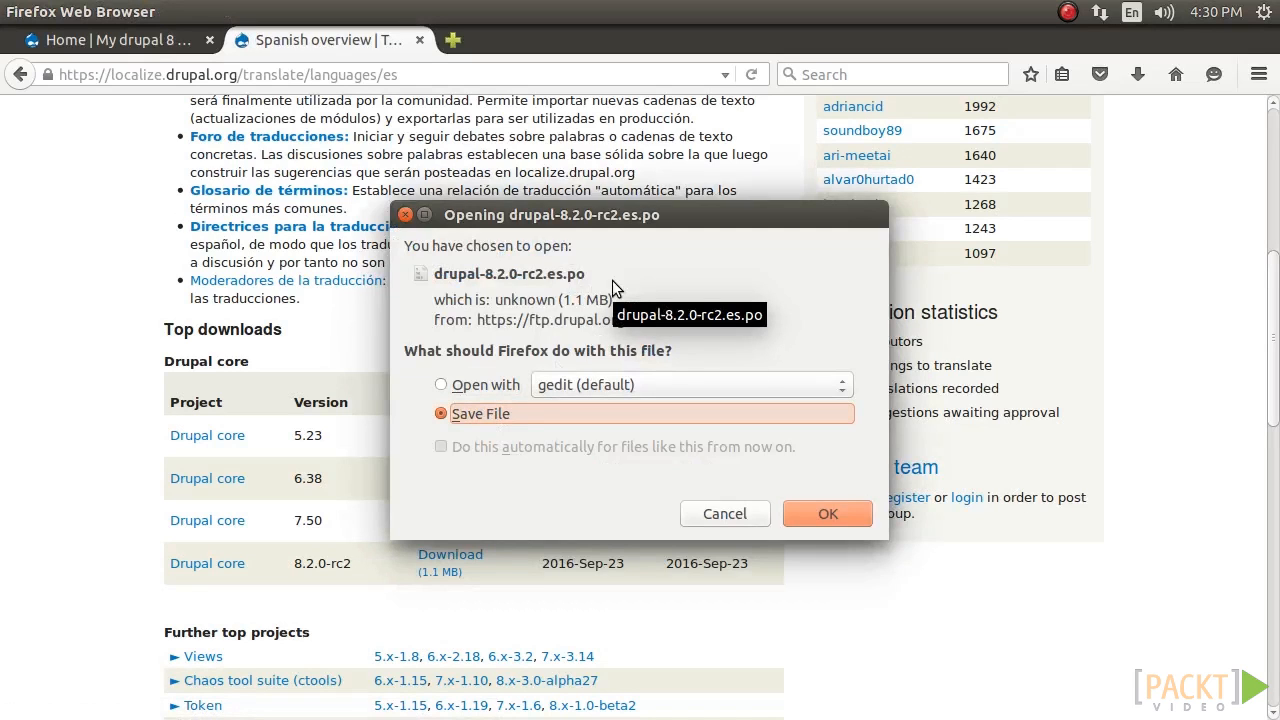
pyautogui.click(757, 513)
# - Return to the Drupal 8 translation status overview, open Spanish and look through its untranslated Drupal core strings
pyautogui.scroll(8, 711, 395)
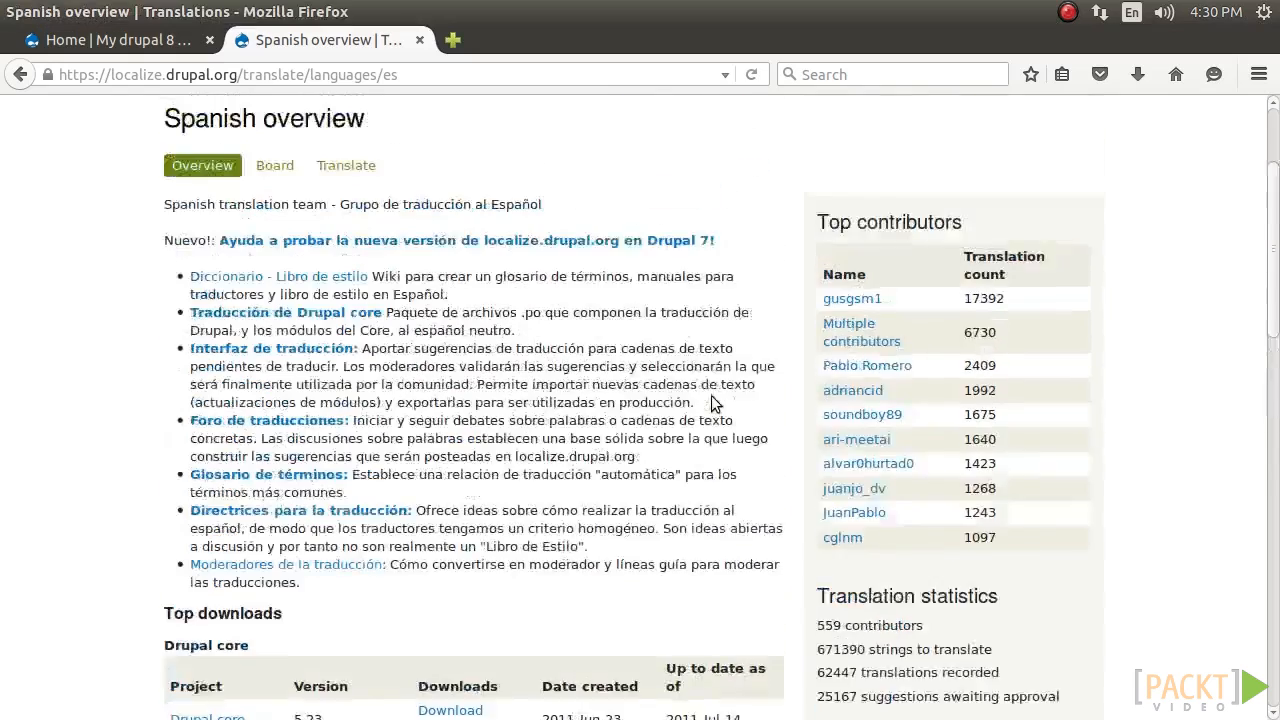
pyautogui.click(20, 75)
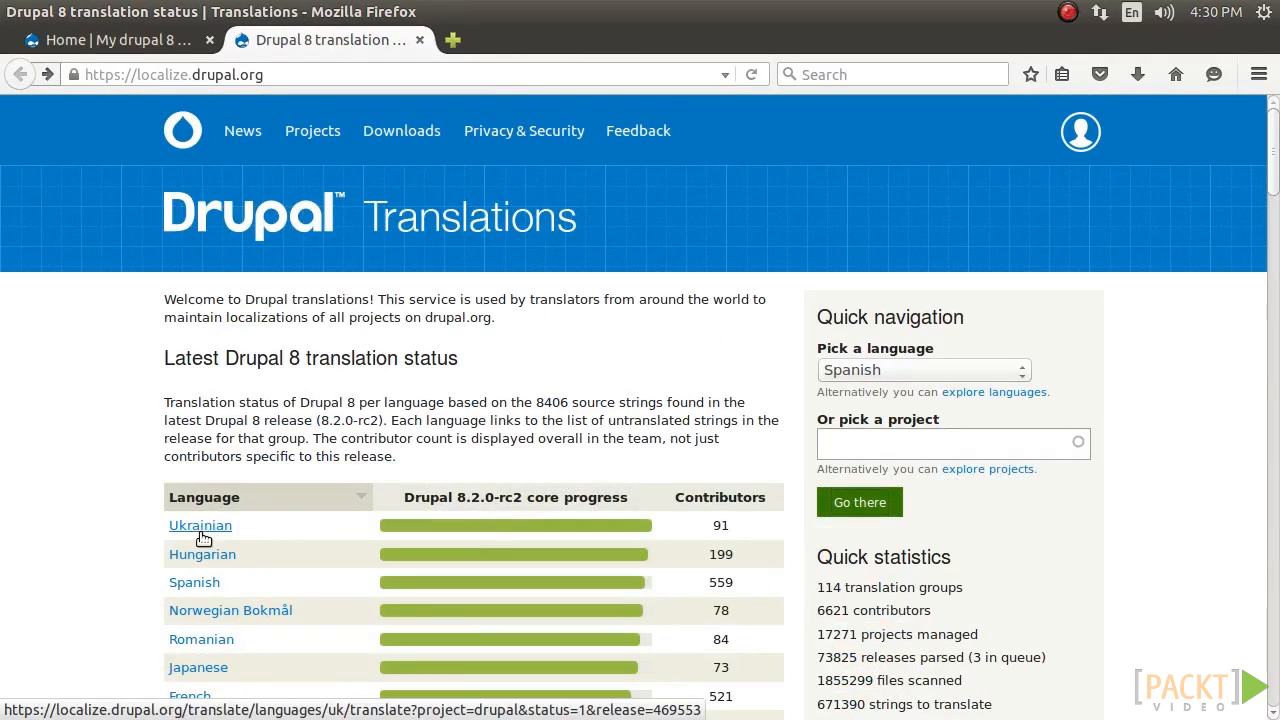
pyautogui.click(219, 587)
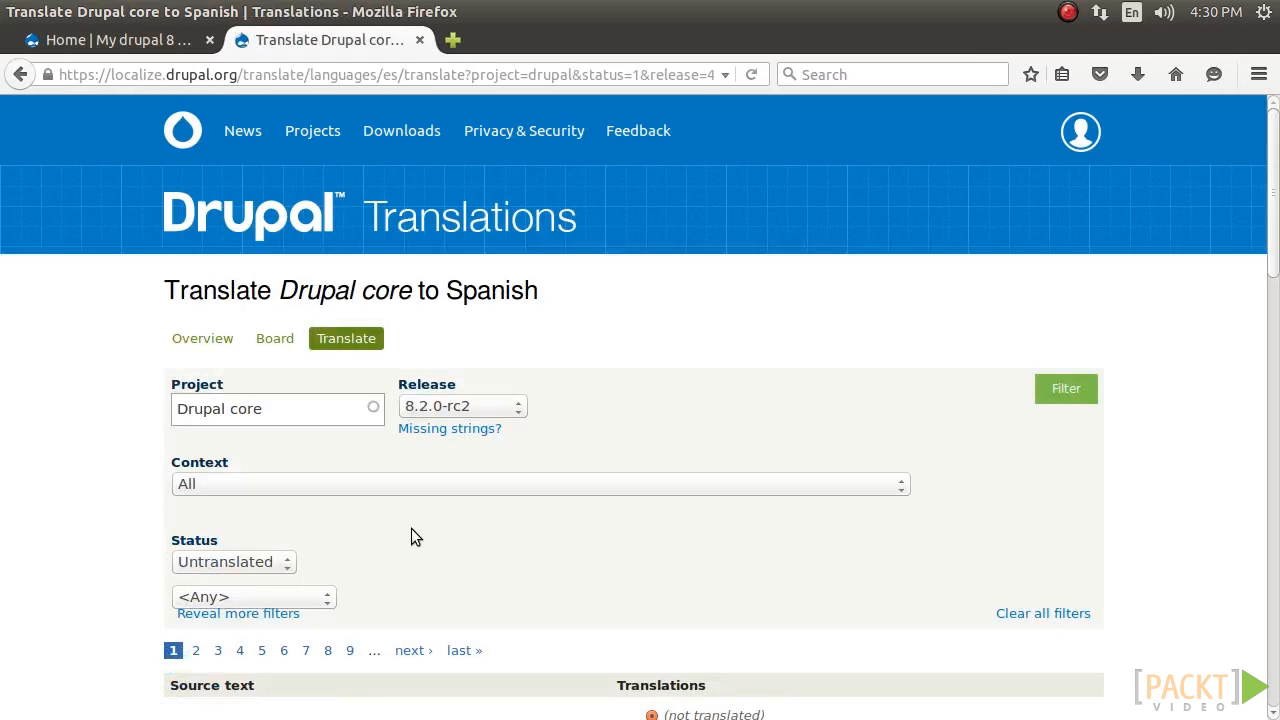
pyautogui.scroll(-3, 411, 530)
pyautogui.scroll(3, 411, 528)
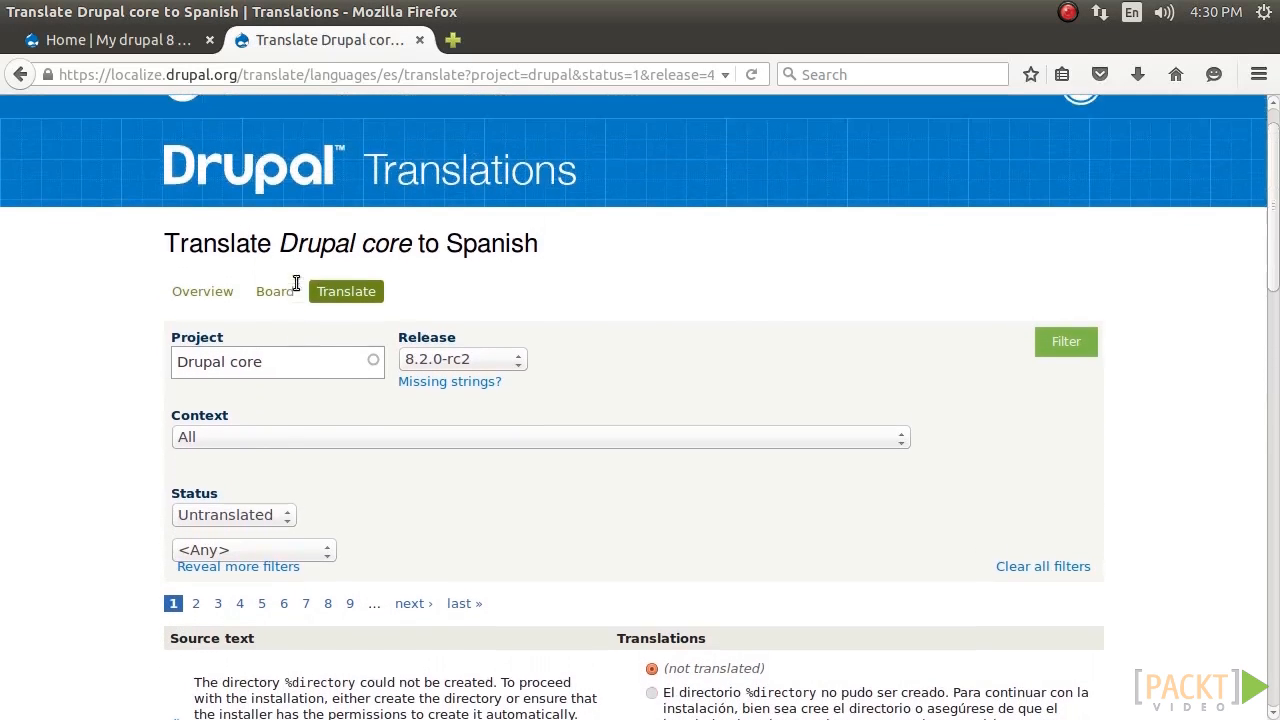
# - Switch back to the Drupal site and open the Import form of User interface translation in the site configuration
pyautogui.click(137, 46)
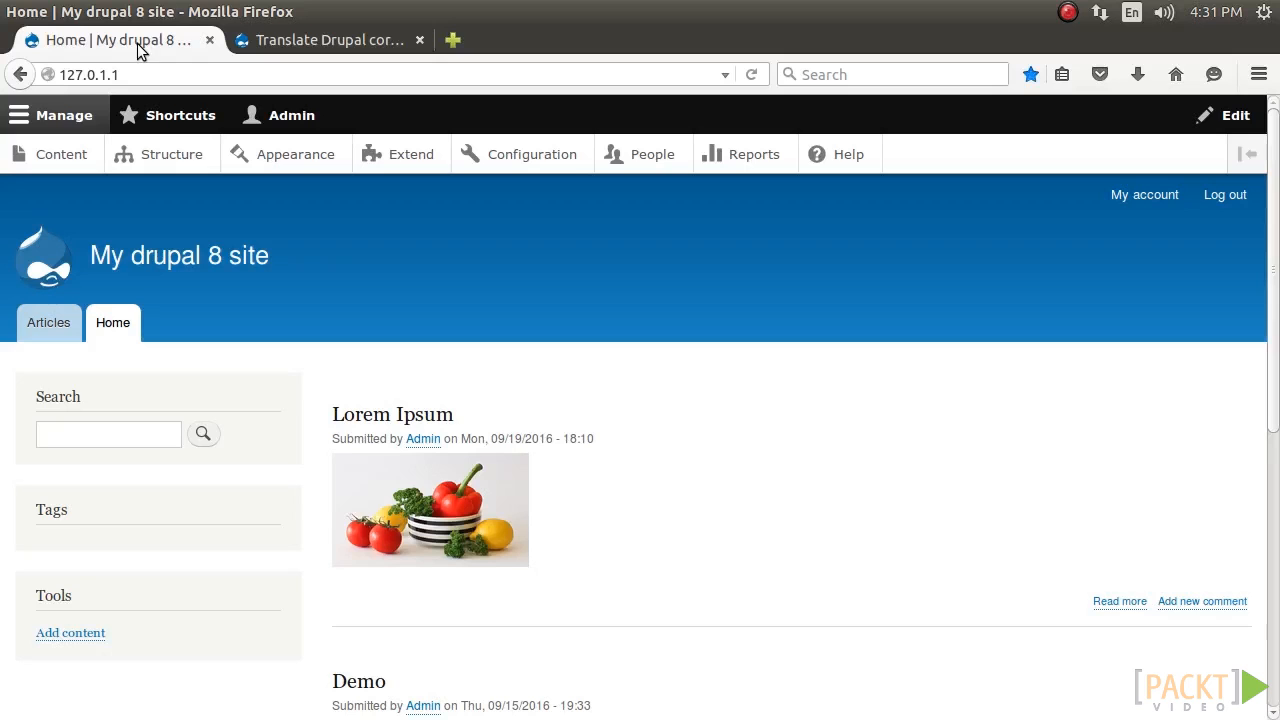
pyautogui.click(540, 162)
pyautogui.scroll(-10, 697, 443)
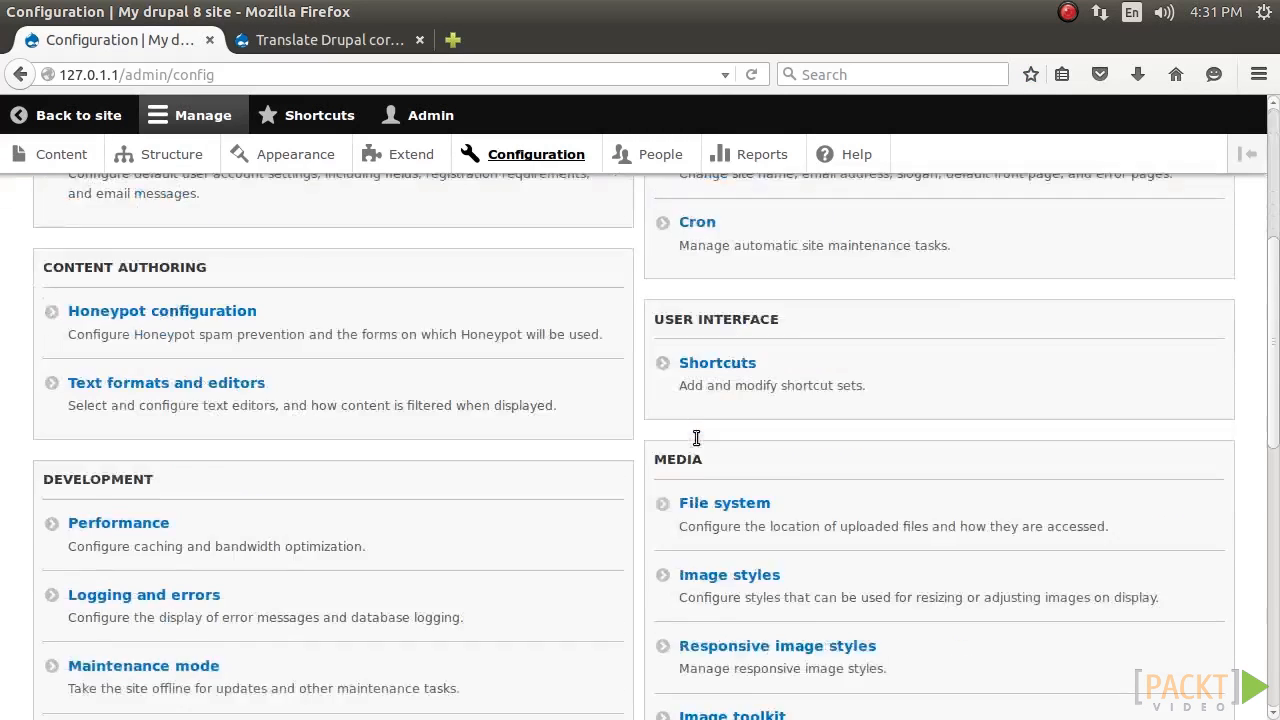
pyautogui.click(740, 462)
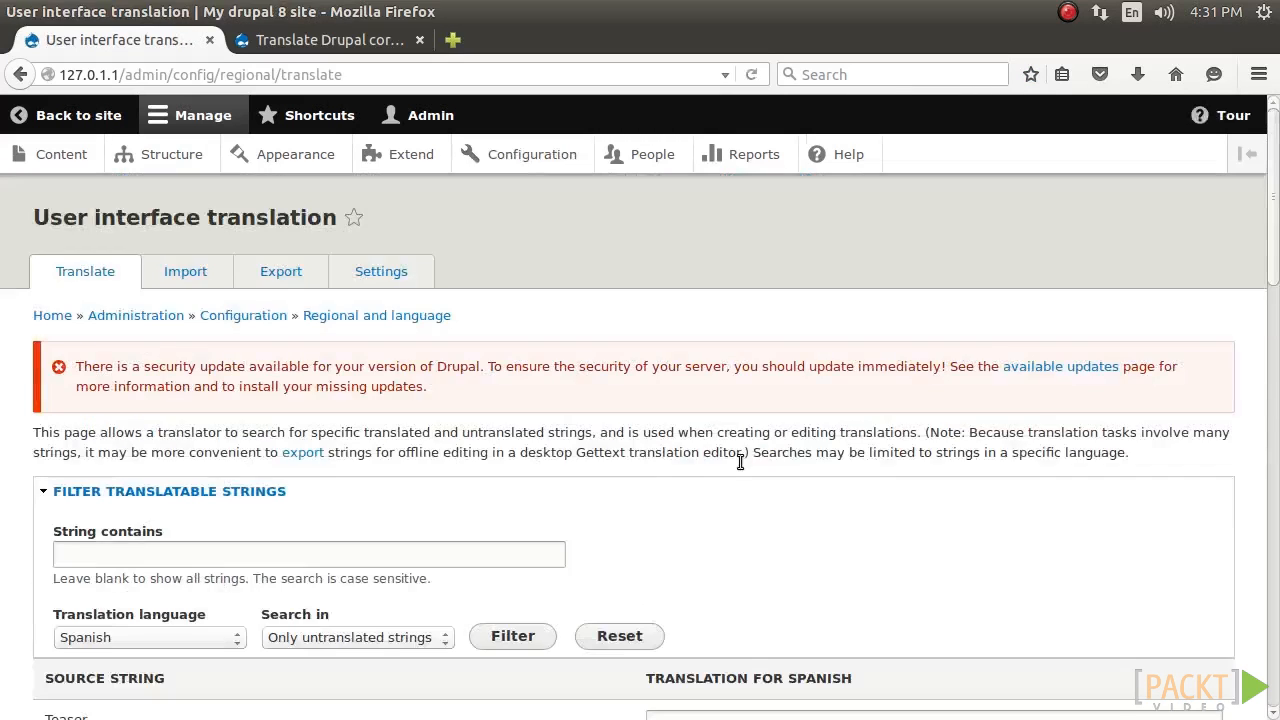
pyautogui.click(216, 282)
pyautogui.scroll(-3, 190, 385)
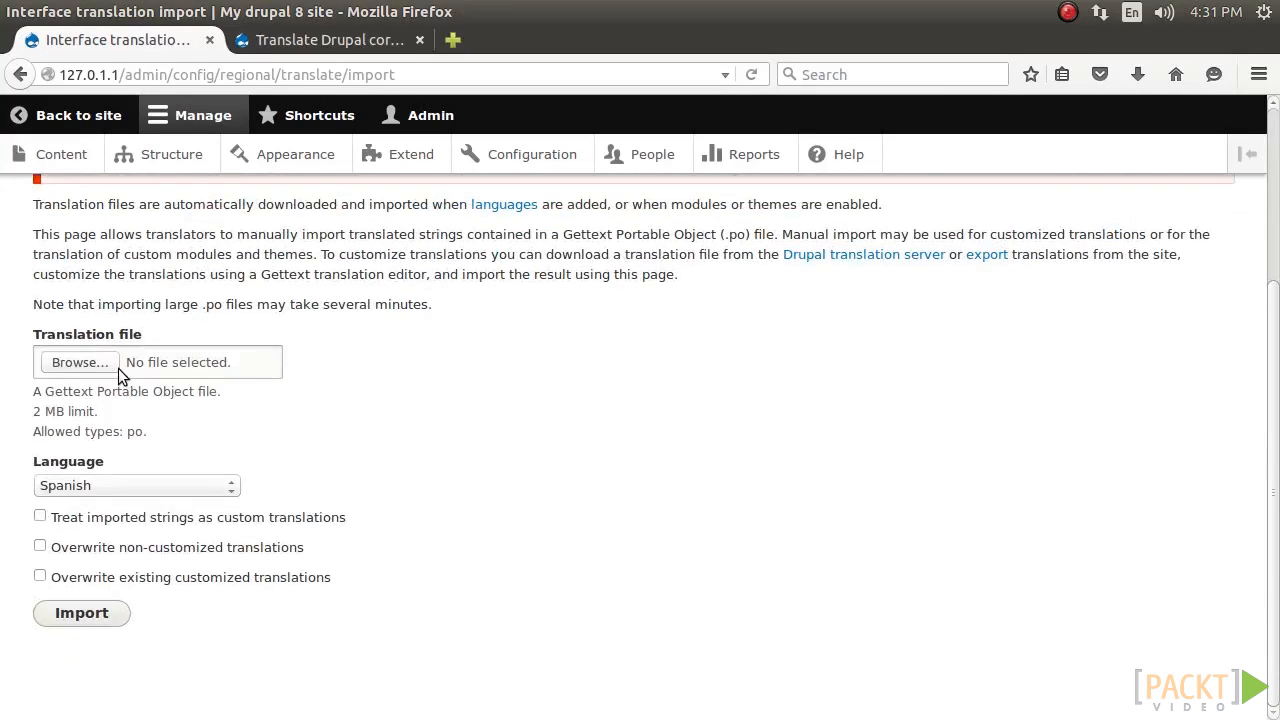
# - Browse the Downloads folder for a translation file to import, and cancel the file selection
pyautogui.click(80, 362)
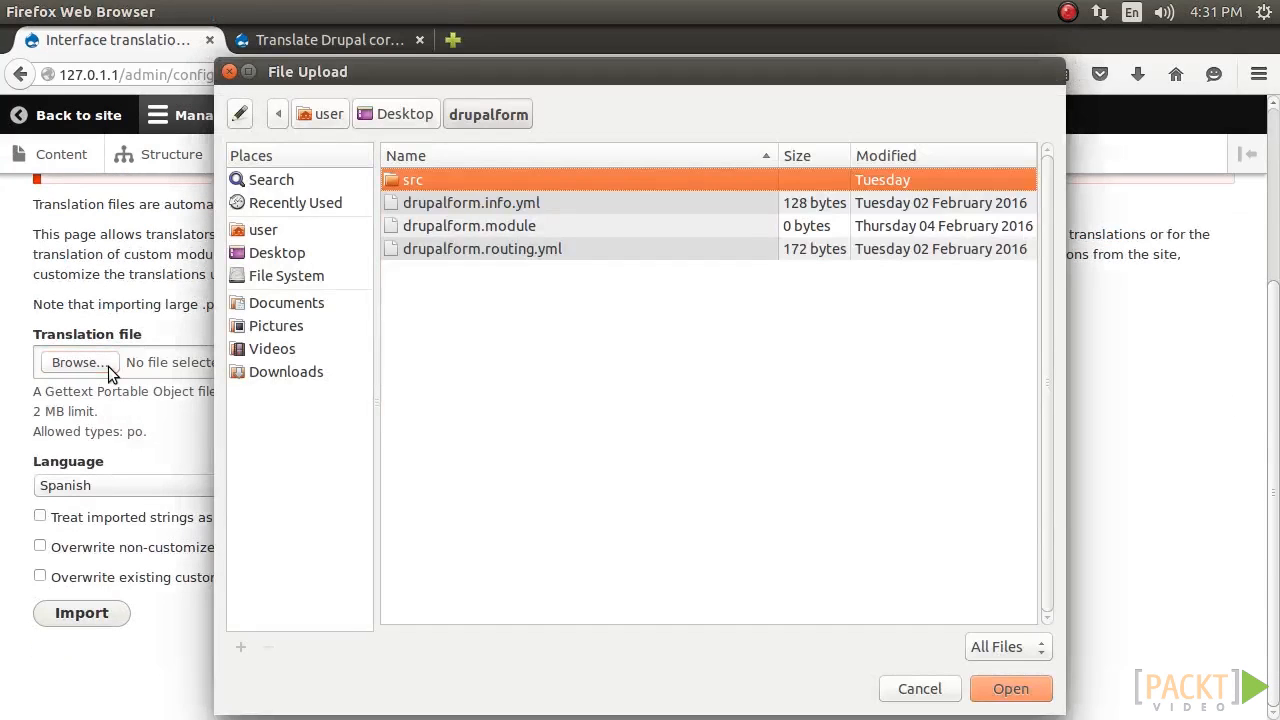
pyautogui.click(310, 366)
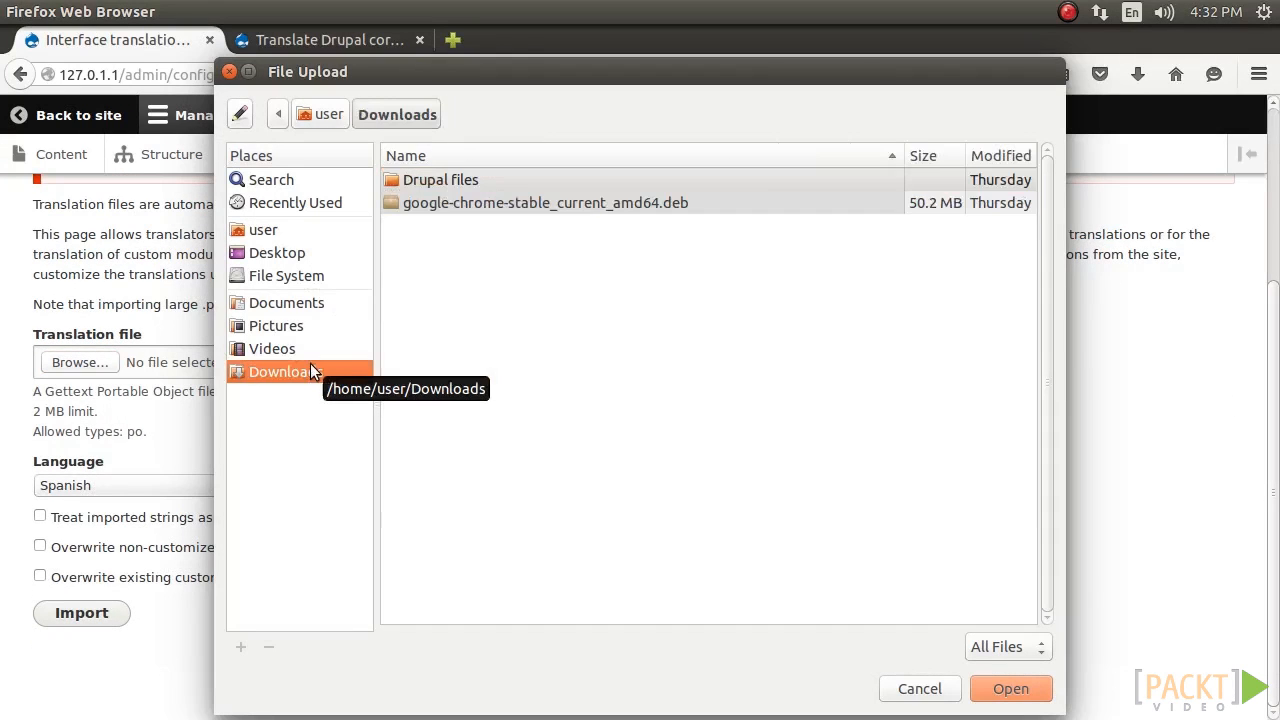
pyautogui.click(930, 688)
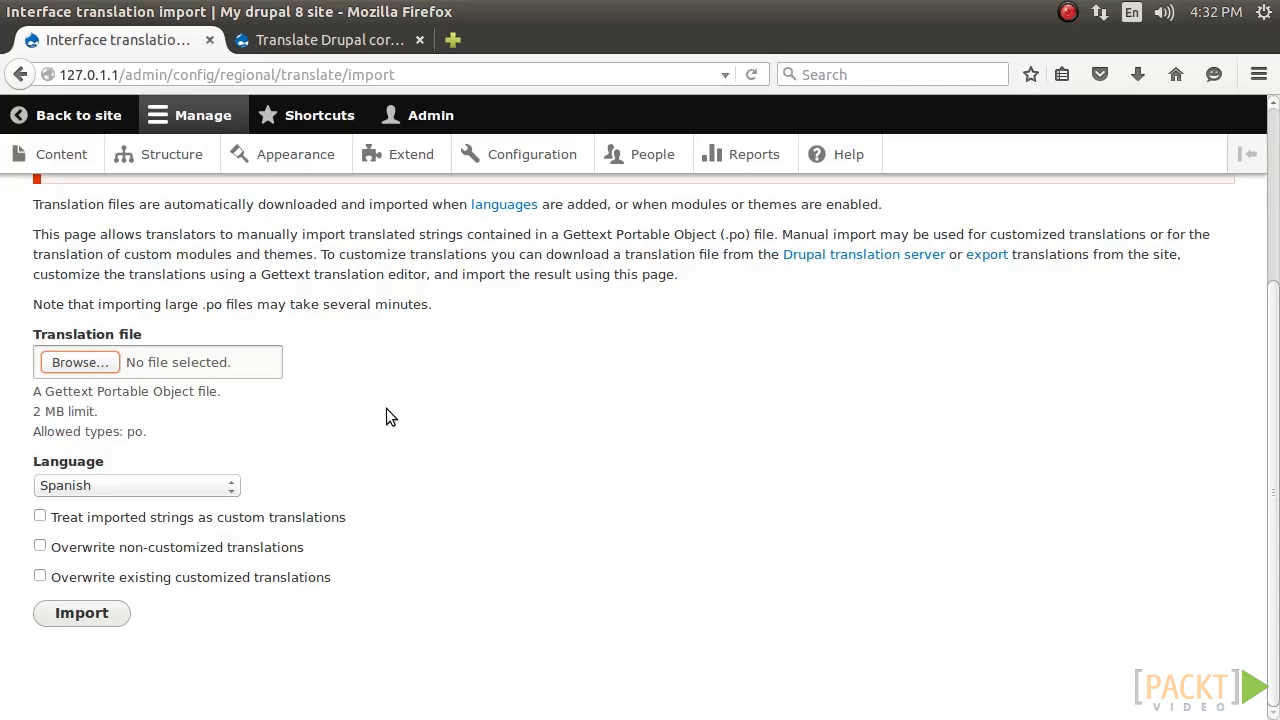
# - Switch "Overwrite non-customized translations" on and off again in the import form, and go back to the site
pyautogui.click(176, 555)
pyautogui.click(176, 555)
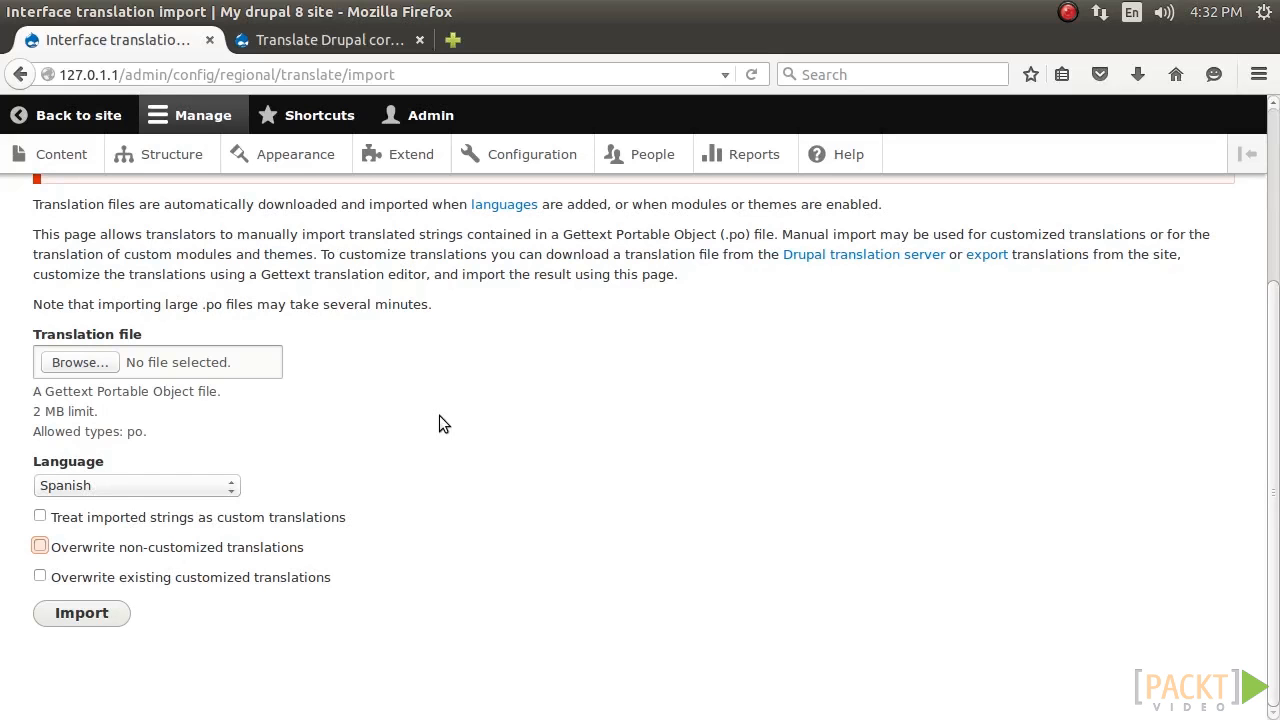
pyautogui.scroll(5, 439, 415)
pyautogui.click(110, 118)
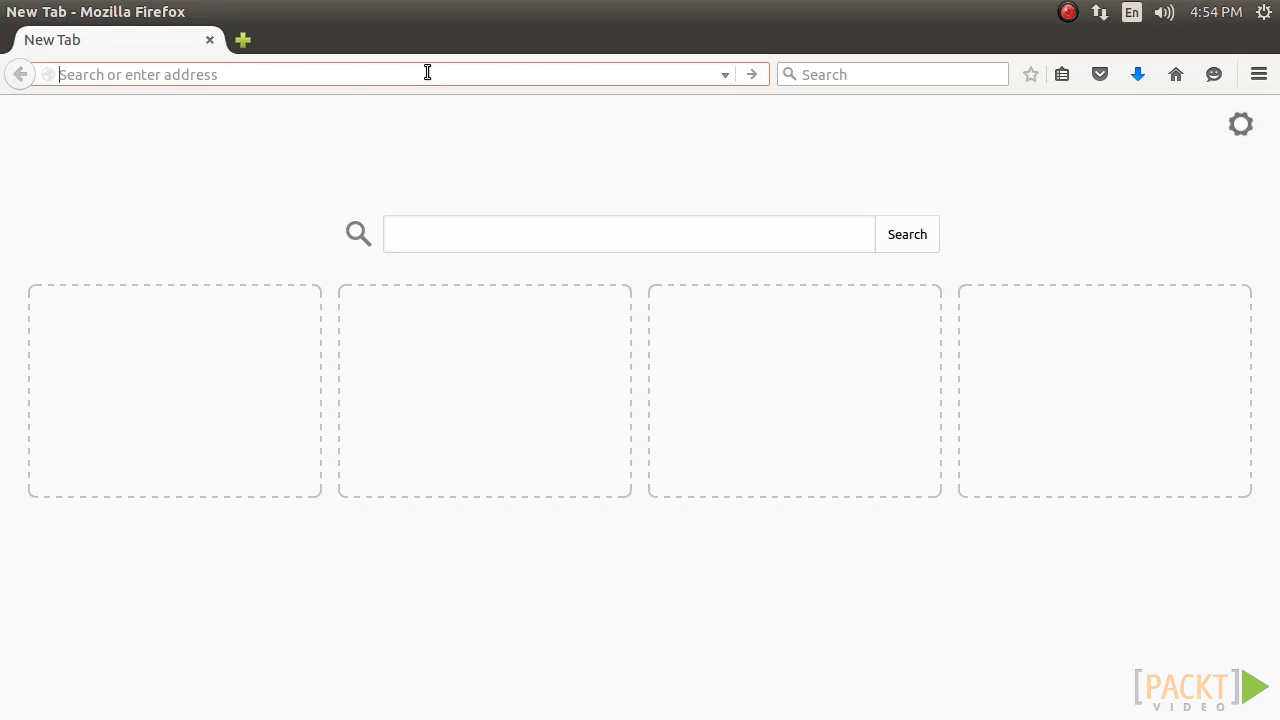
# - Open the Drupal.org documentation page "Enable automatic translation updates" and read through its installation, core translation, alternative sources and API sections
pyautogui.write('https://www.drupal.org/docs/7/multilingual/translating-site-interfaces/enable-automatic-translation-updates')
pyautogui.press('Return')
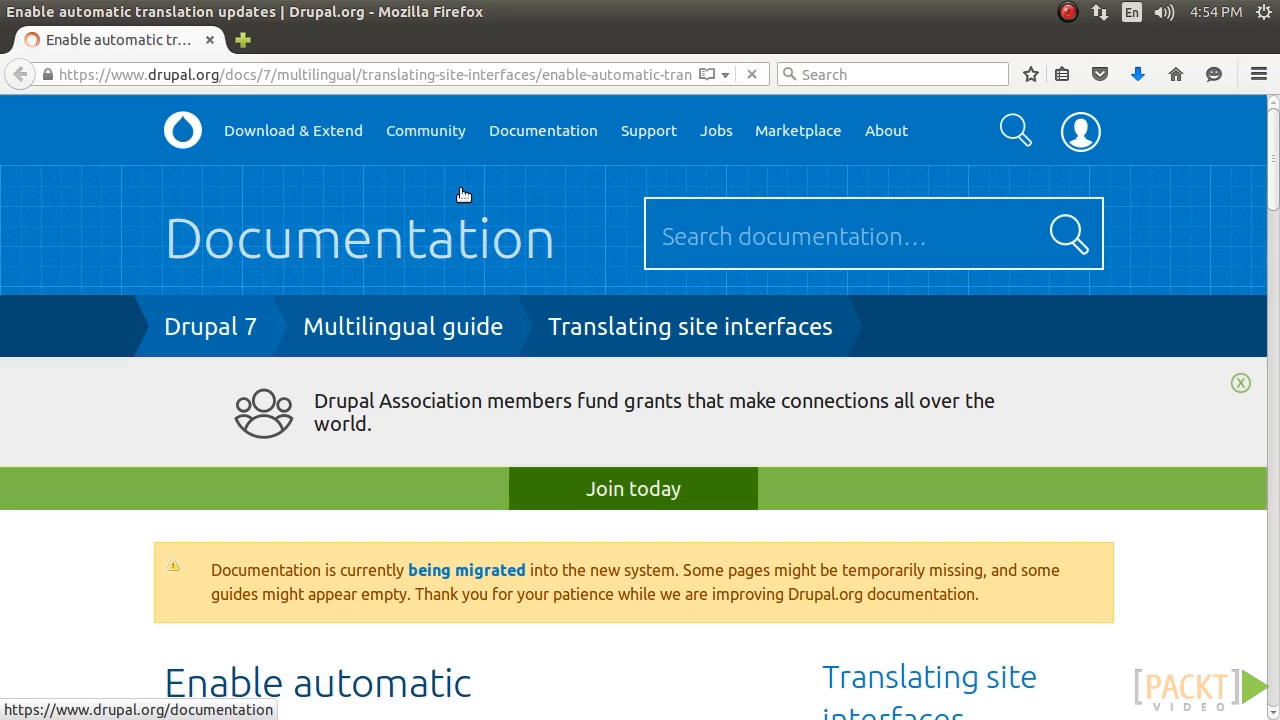
pyautogui.scroll(-5, 487, 398)
pyautogui.scroll(-5, 487, 398)
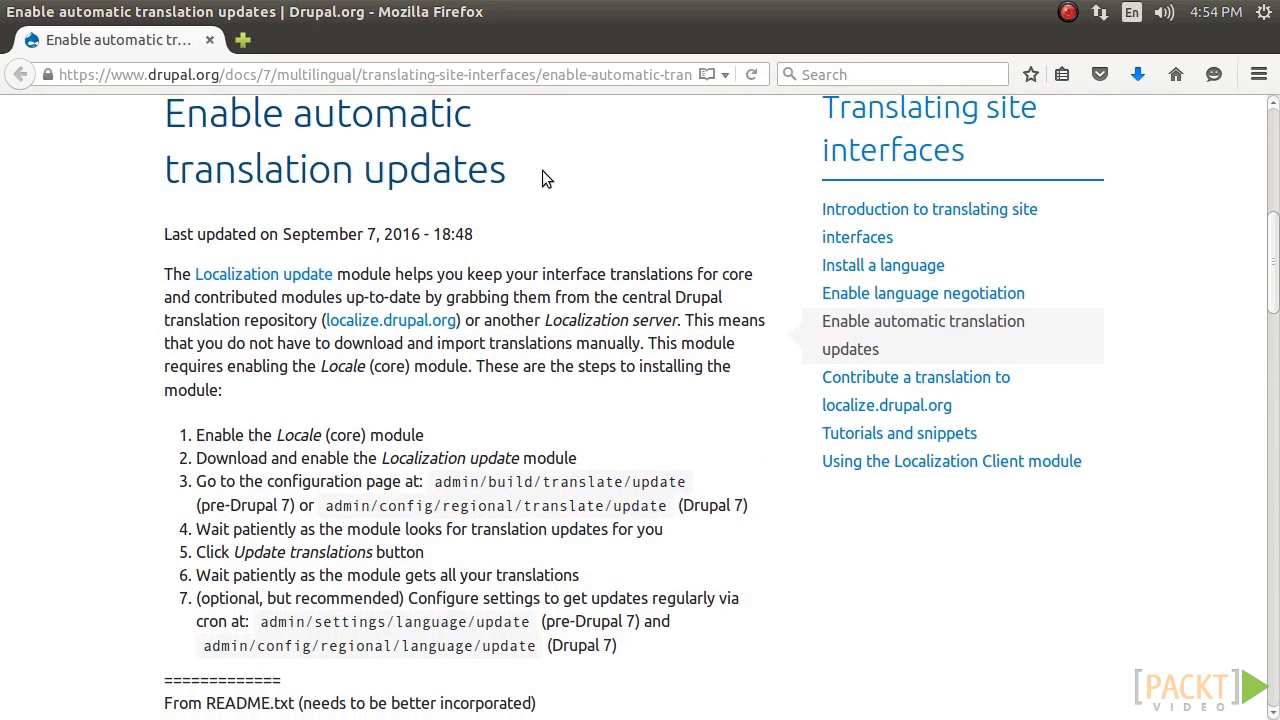
pyautogui.scroll(-15, 542, 172)
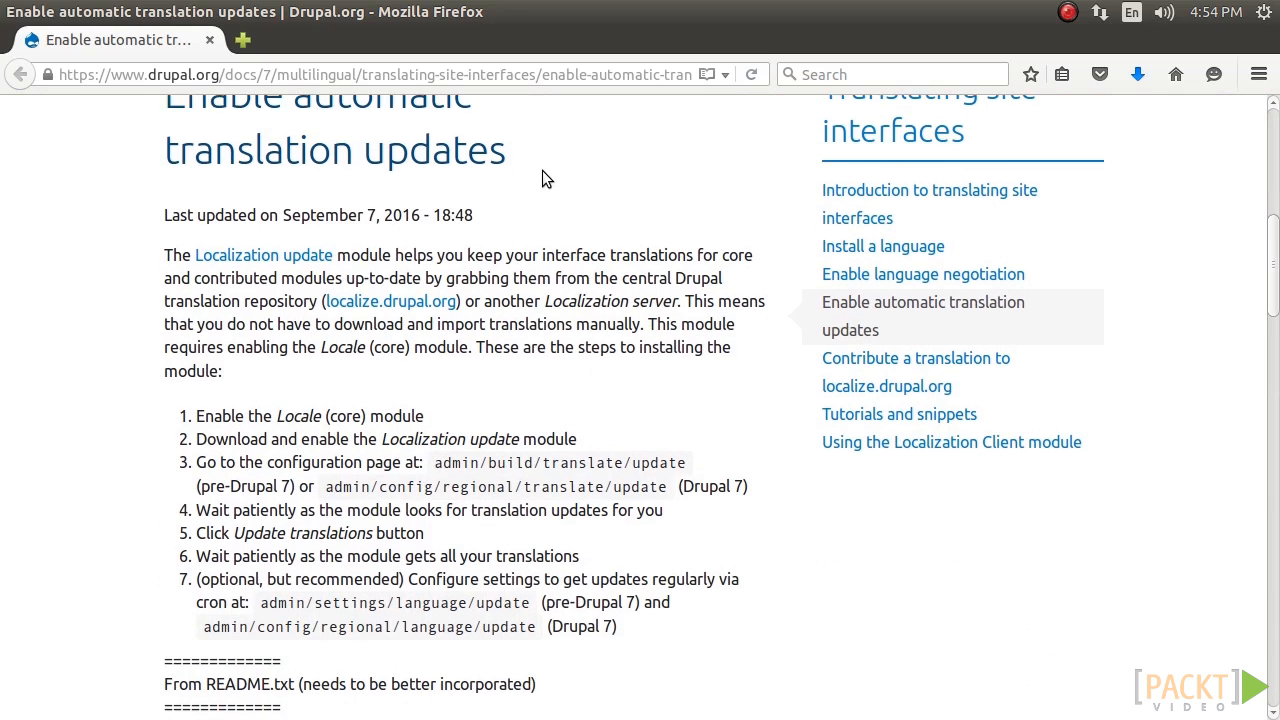
pyautogui.scroll(-1, 542, 178)
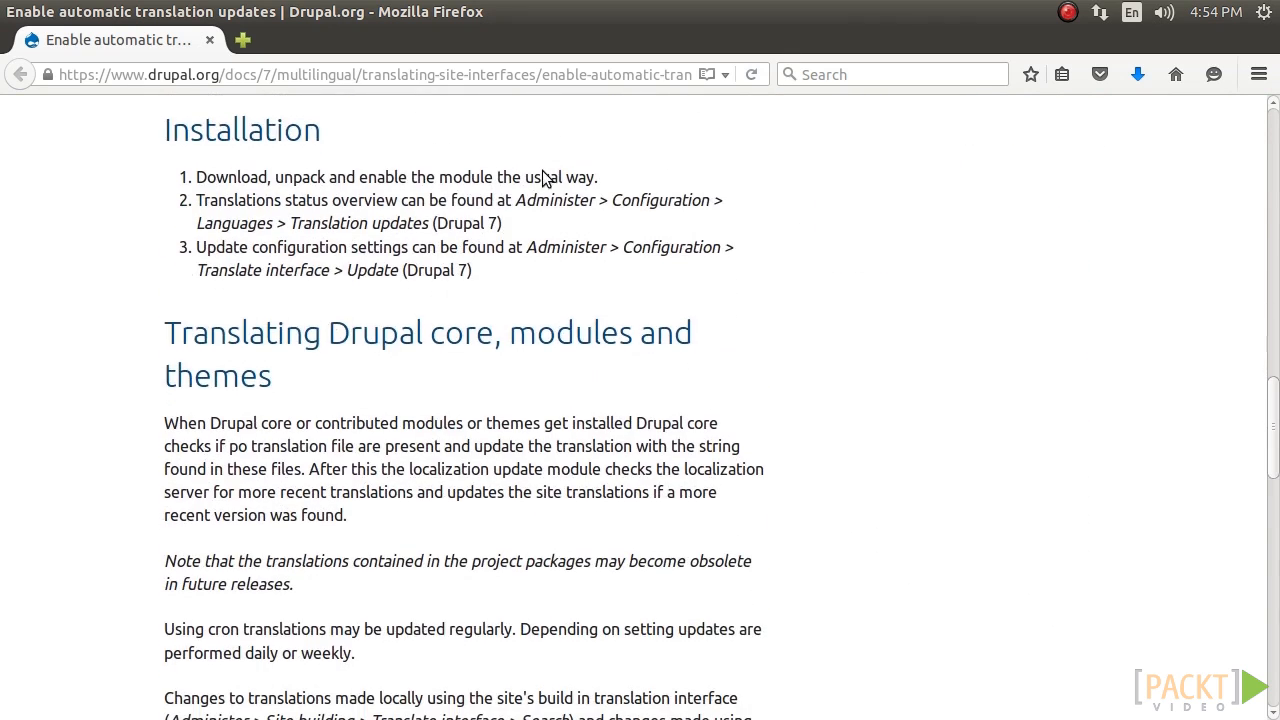
pyautogui.scroll(-10, 543, 172)
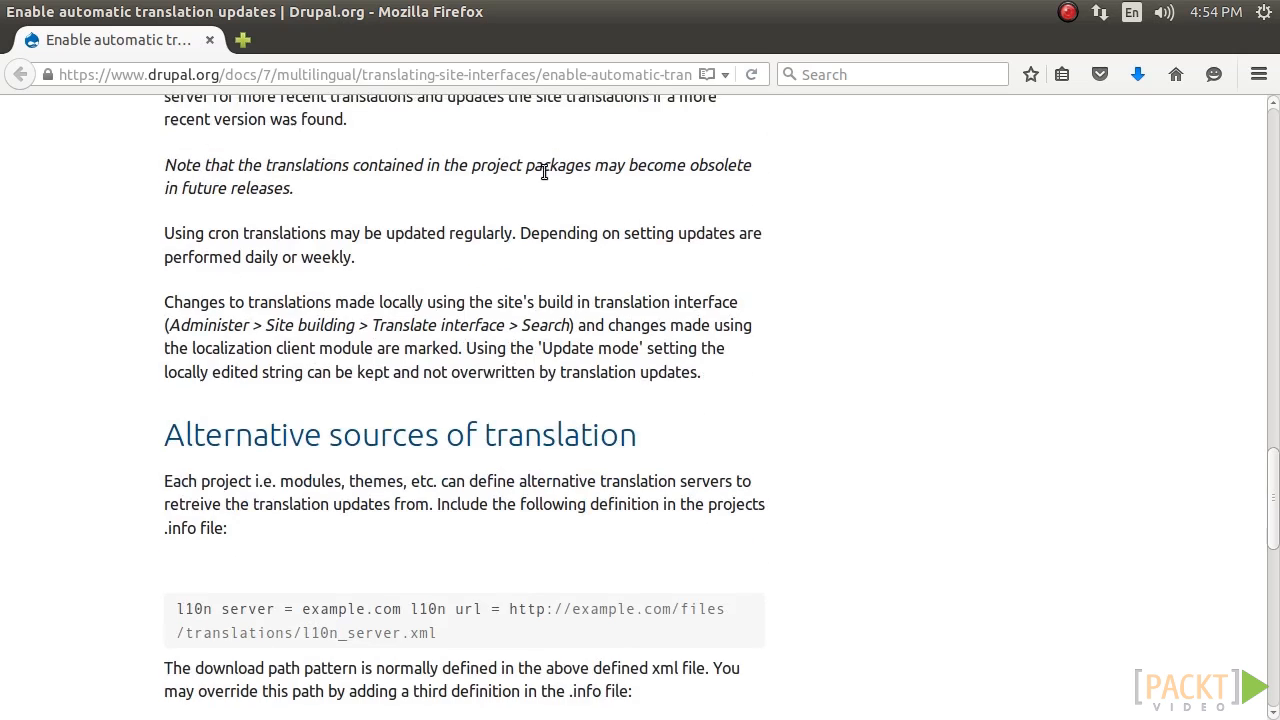
pyautogui.scroll(-6, 545, 178)
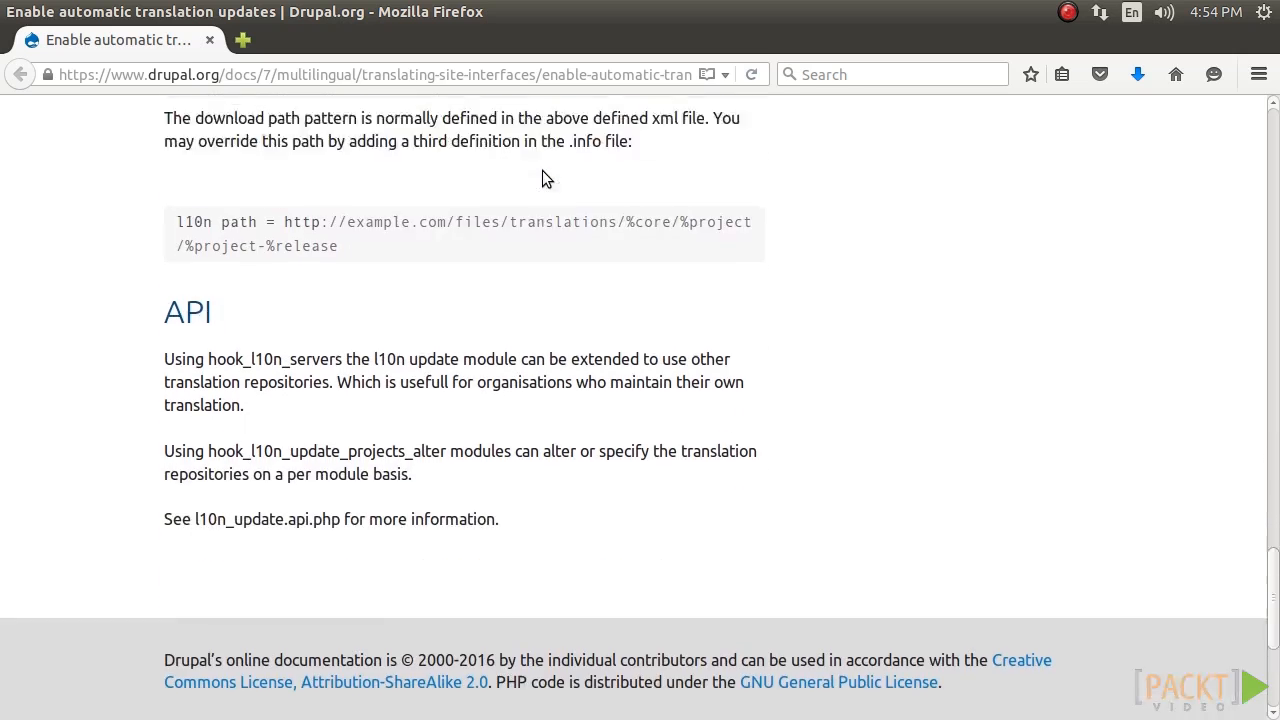
pyautogui.scroll(20, 542, 178)
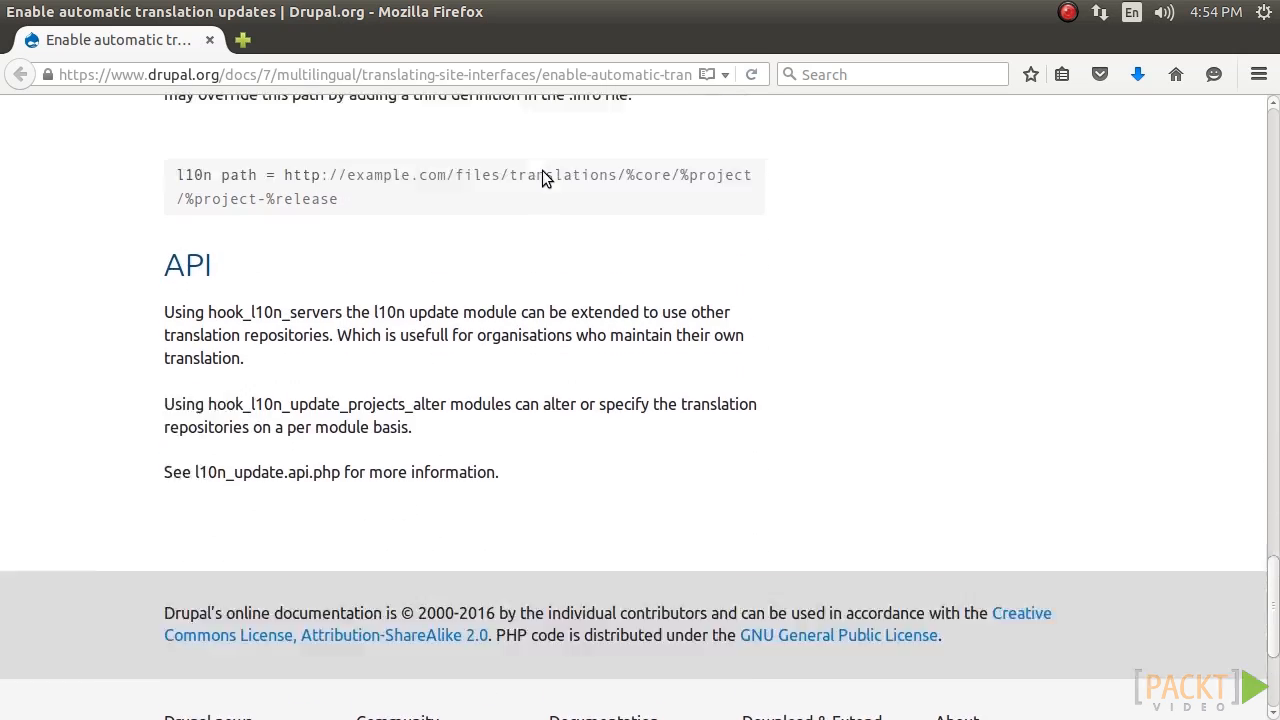
pyautogui.scroll(15, 545, 178)
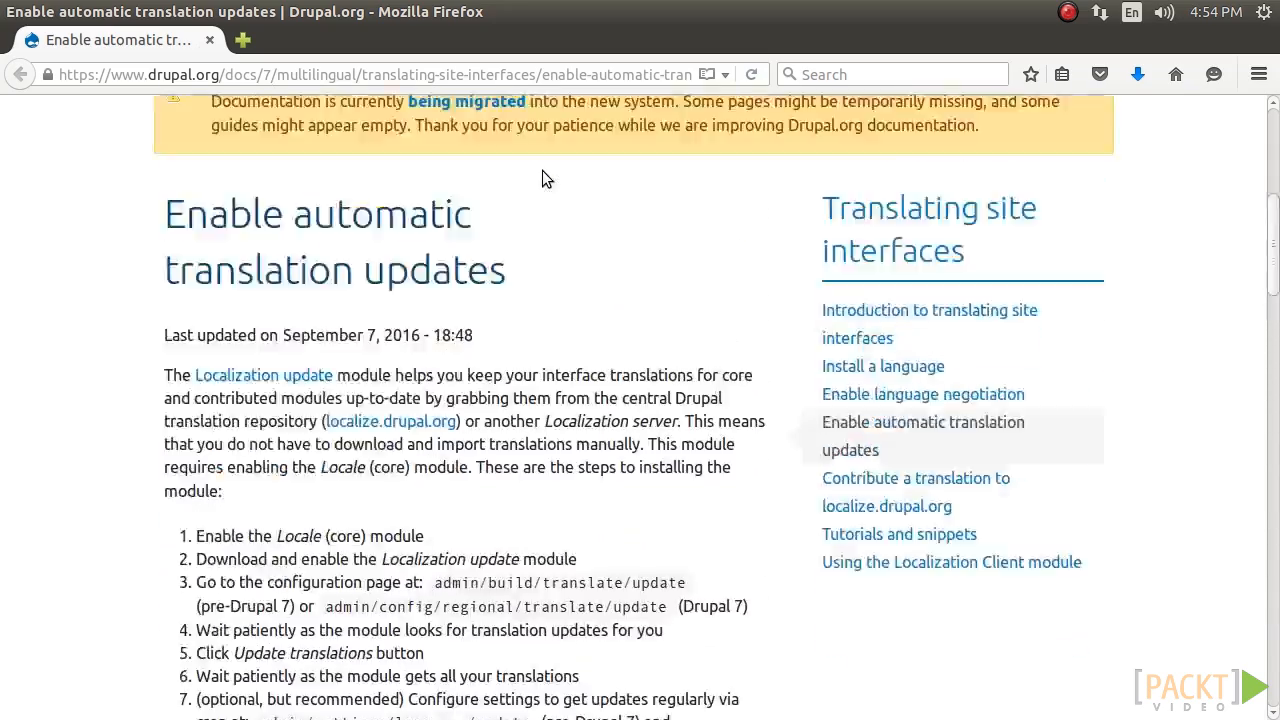